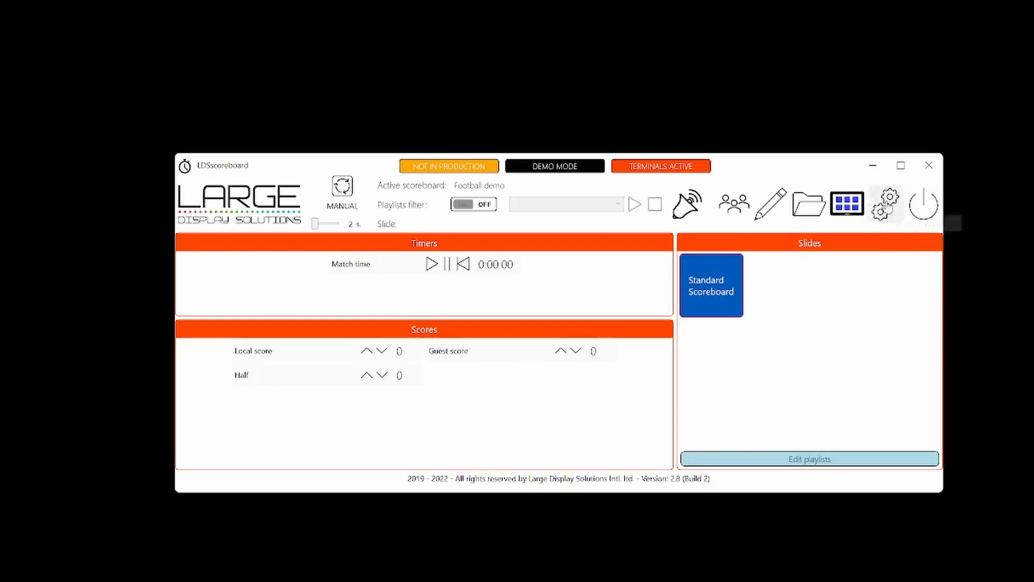
# Open the configuration settings and check which interface languages are available.
pyautogui.click(887, 205)
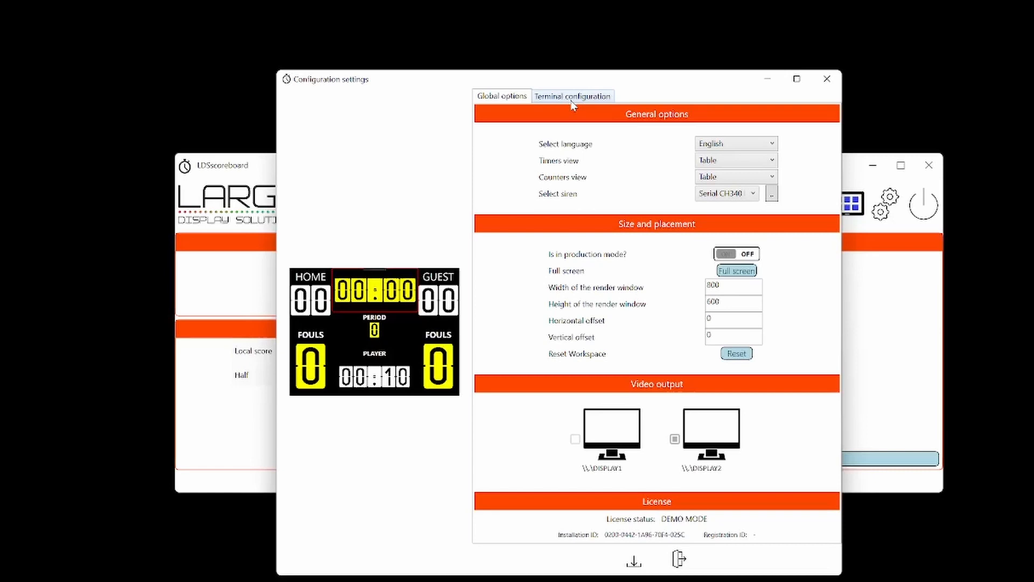
pyautogui.click(766, 144)
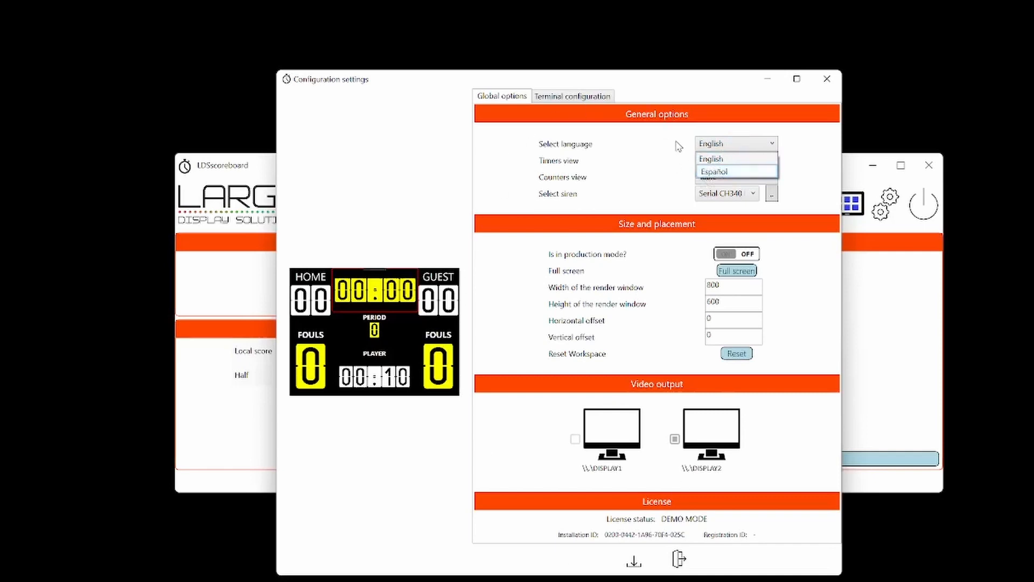
pyautogui.click(700, 83)
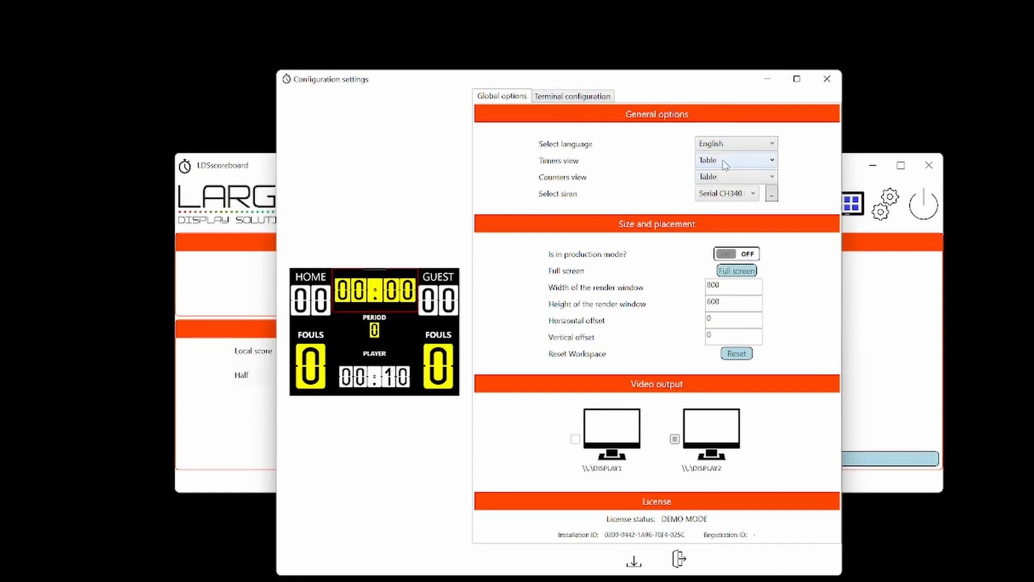
# Set both the Timers view and the Counters view to Icons and save the configuration.
pyautogui.moveTo(711, 81); pyautogui.dragTo(981, 45)
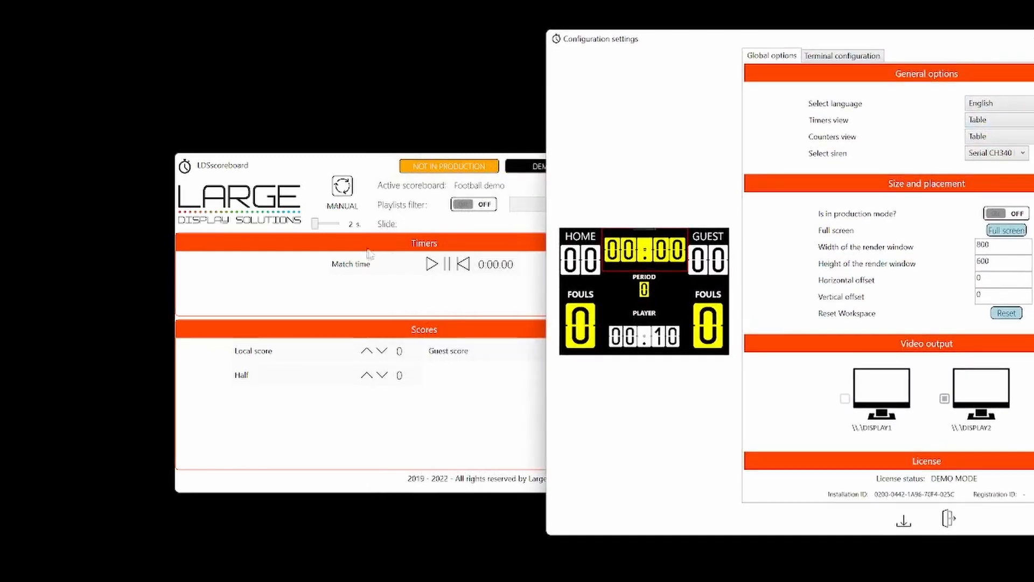
pyautogui.click(972, 136)
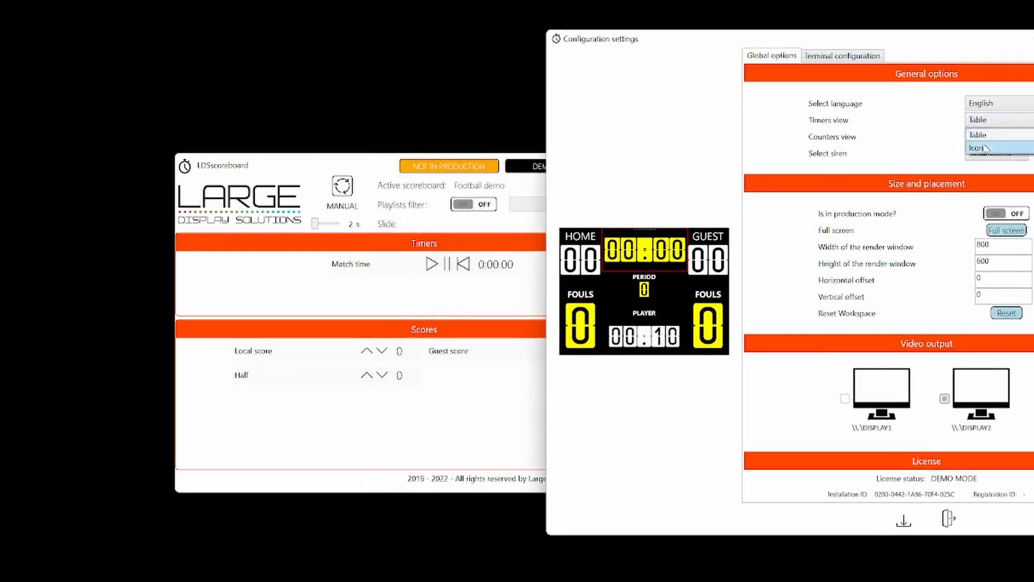
pyautogui.click(980, 148)
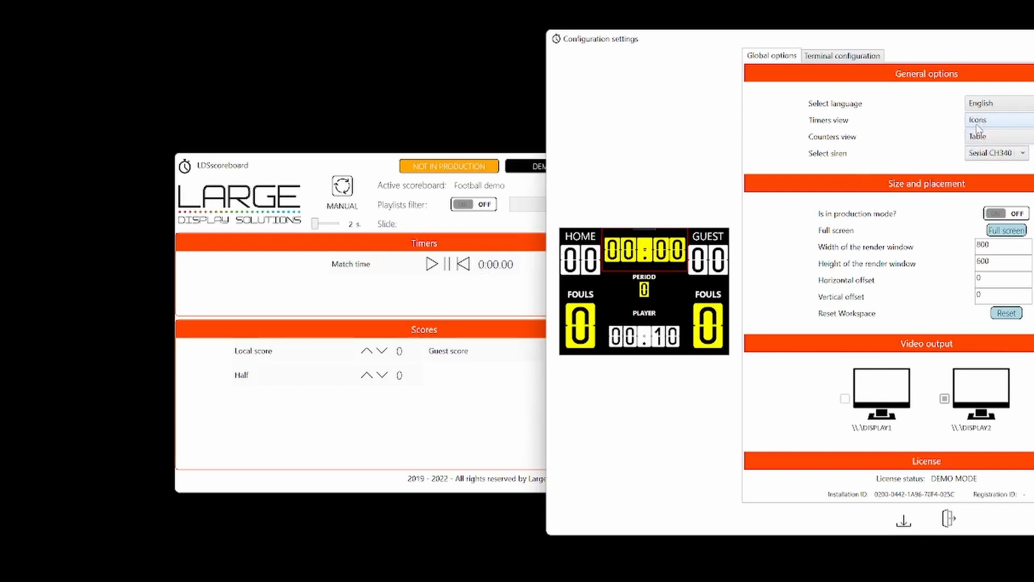
pyautogui.click(975, 139)
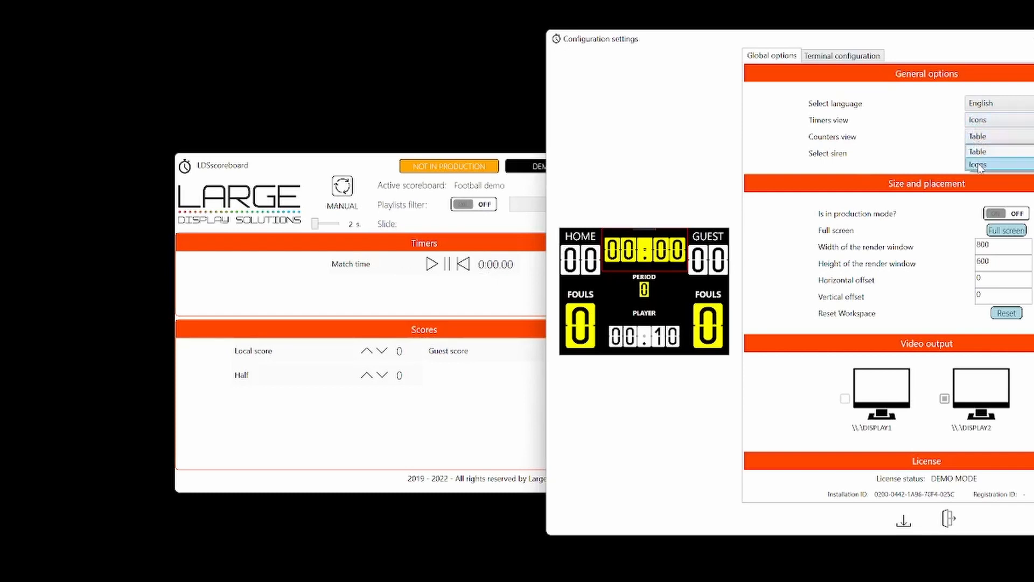
pyautogui.click(977, 163)
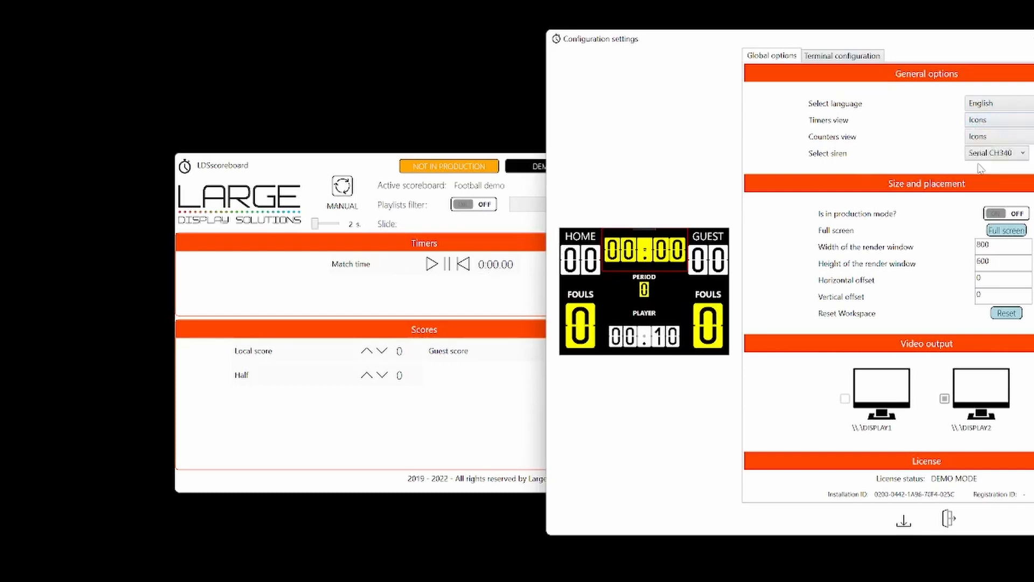
pyautogui.click(904, 522)
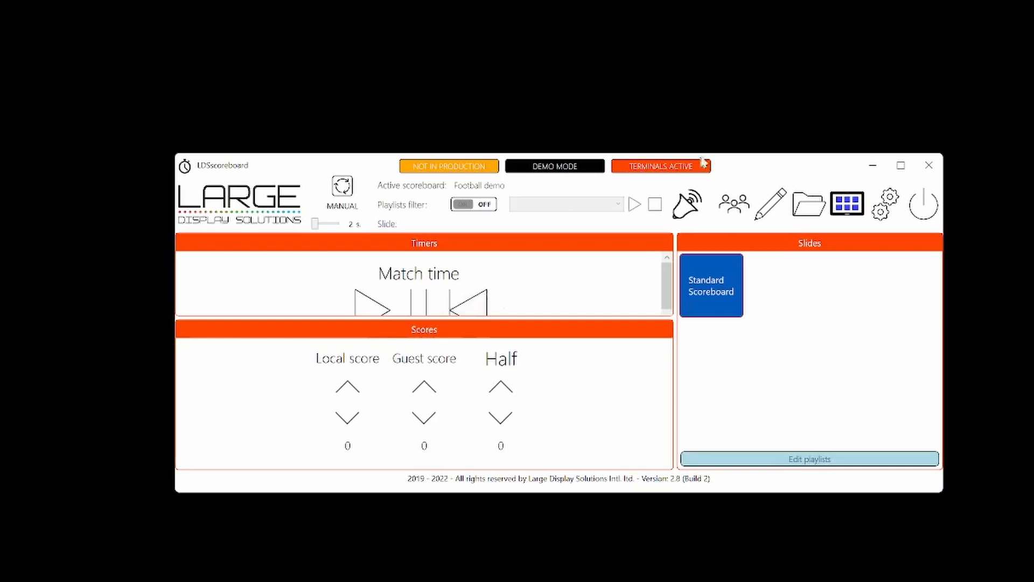
# Make the scoreboard window taller, enlarge the Timers panel vertically, and widen the Timers and Scores area at the expense of Slides.
pyautogui.moveTo(737, 154); pyautogui.dragTo(733, 46)
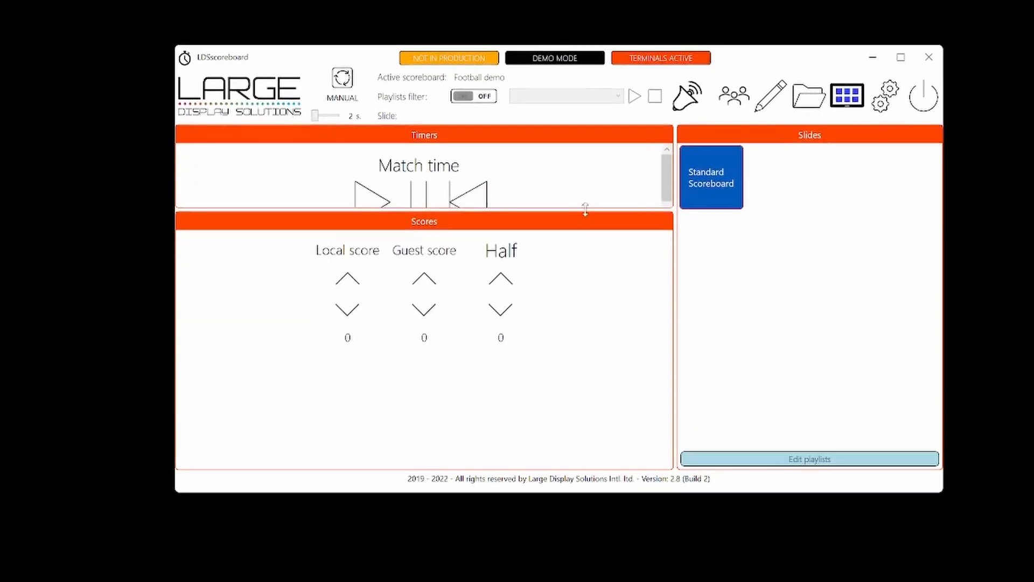
pyautogui.moveTo(585, 209); pyautogui.dragTo(564, 276)
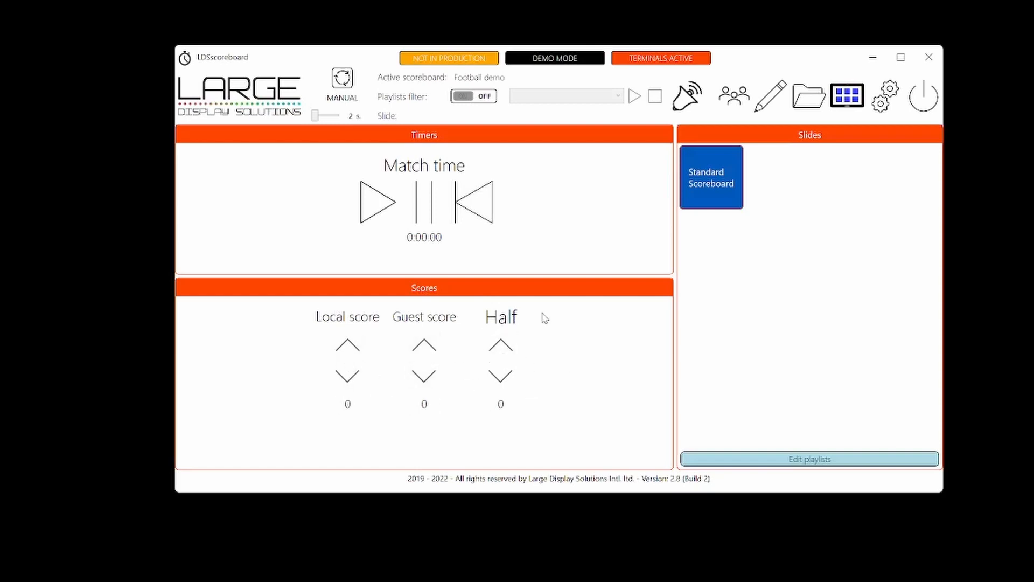
pyautogui.moveTo(578, 275)
pyautogui.mouseDown()
pyautogui.moveTo(577, 293)
pyautogui.moveTo(572, 265)
pyautogui.moveTo(568, 293)
pyautogui.moveTo(576, 289)
pyautogui.mouseUp()
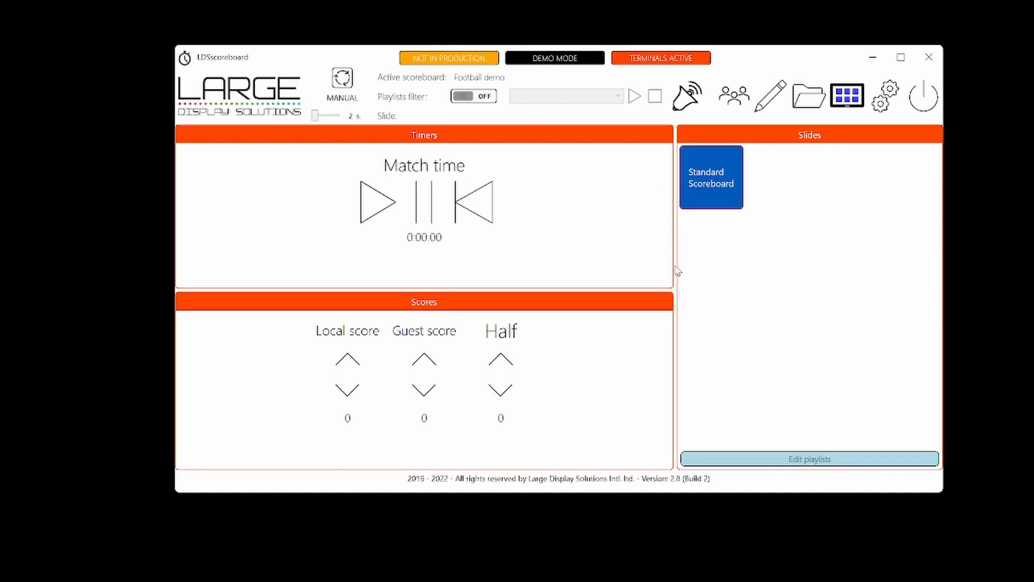
pyautogui.moveTo(675, 267); pyautogui.dragTo(784, 277)
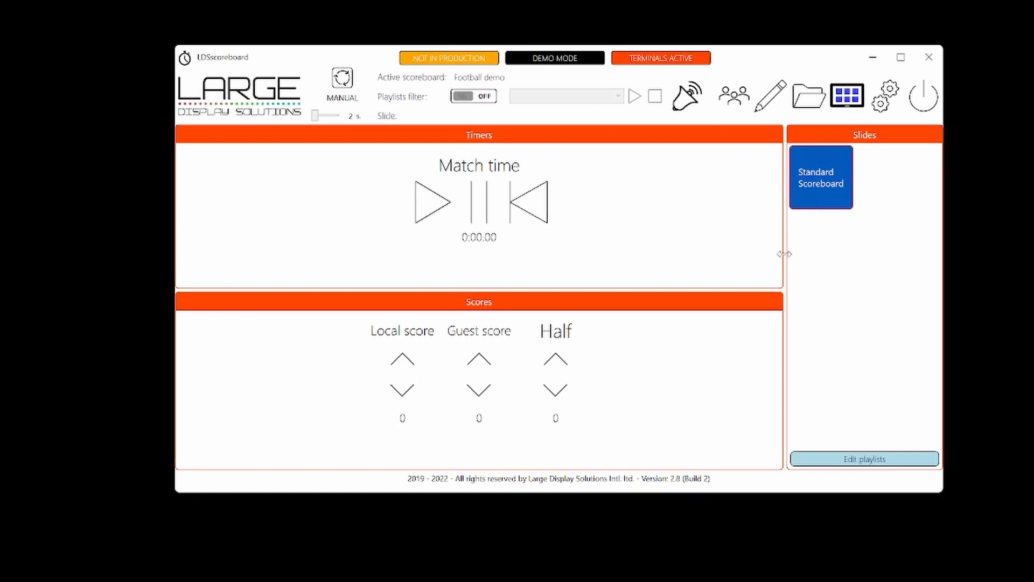
pyautogui.moveTo(785, 253); pyautogui.dragTo(731, 252)
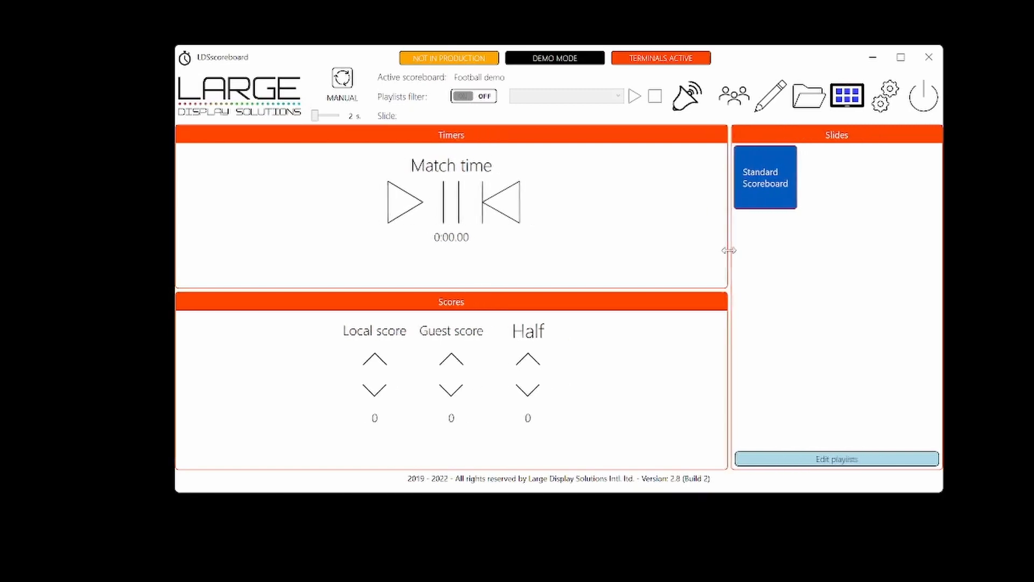
# Reset the workspace from the configuration settings and move the settings window aside to uncover the Slides panel.
pyautogui.click(886, 96)
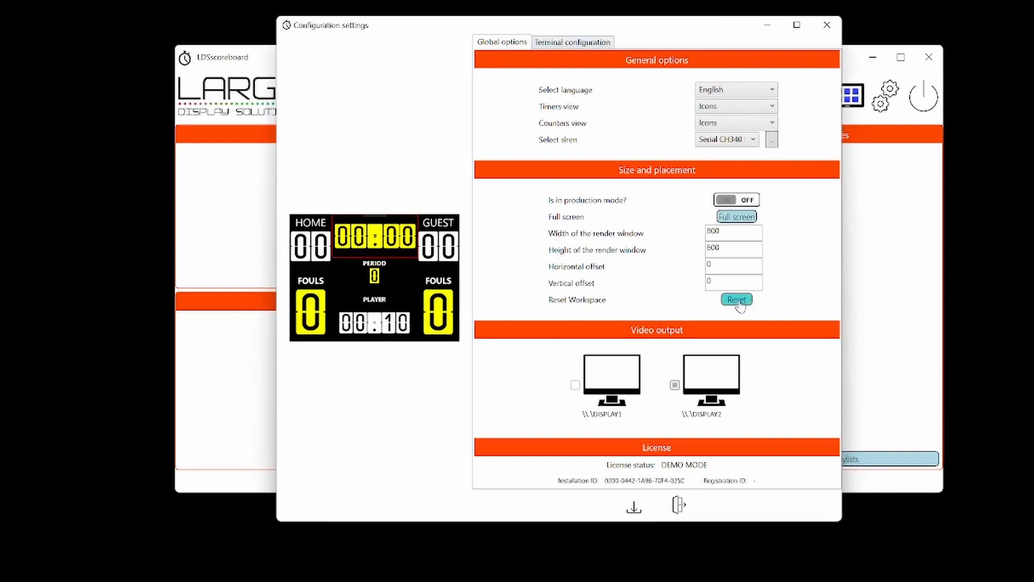
pyautogui.click(737, 300)
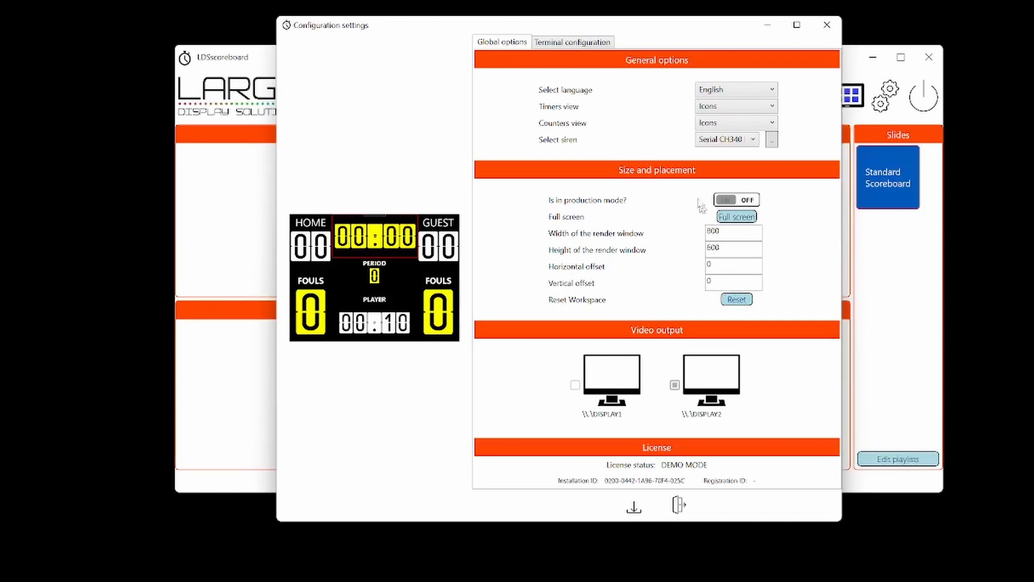
pyautogui.moveTo(652, 36); pyautogui.dragTo(553, 36)
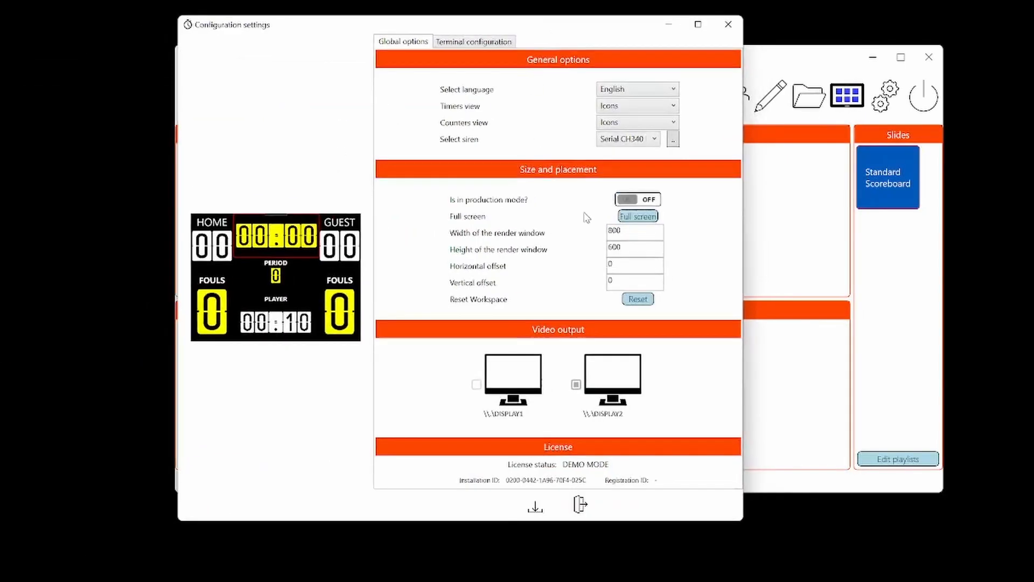
# Set the Timers view and Counters view to Table, save the configuration, and widen the Slides panel.
pyautogui.click(611, 108)
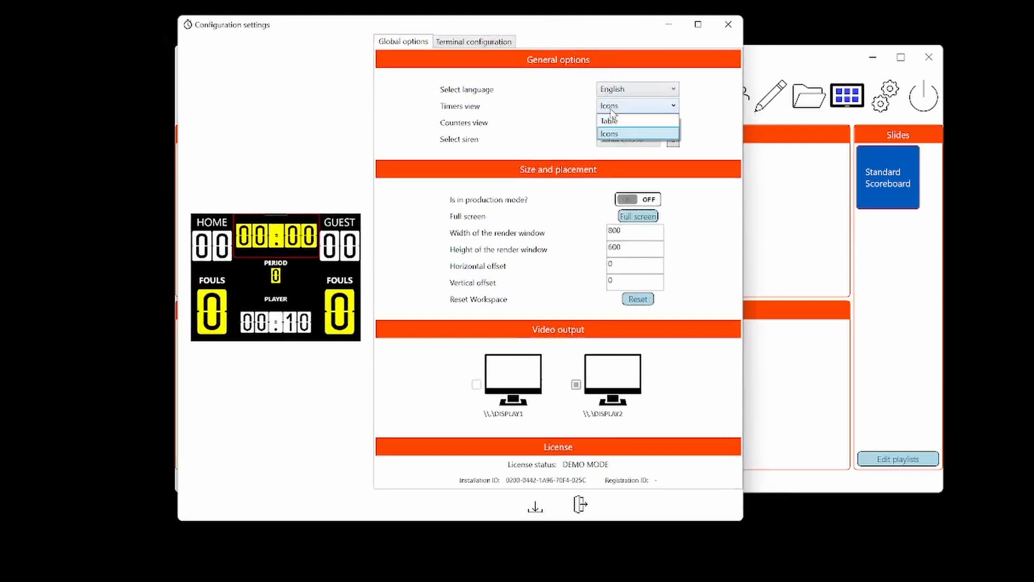
pyautogui.click(616, 123)
pyautogui.click(616, 124)
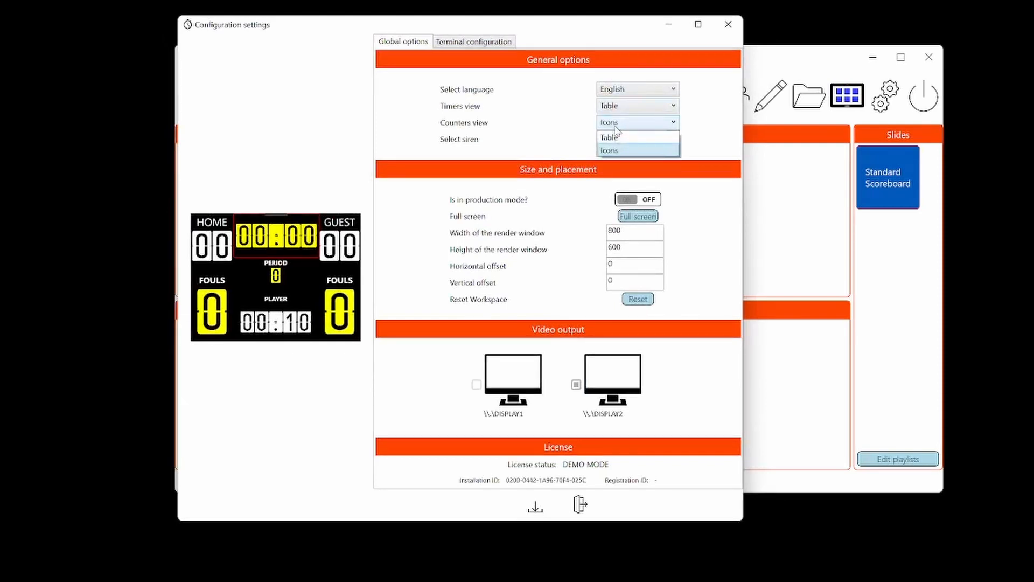
pyautogui.click(614, 139)
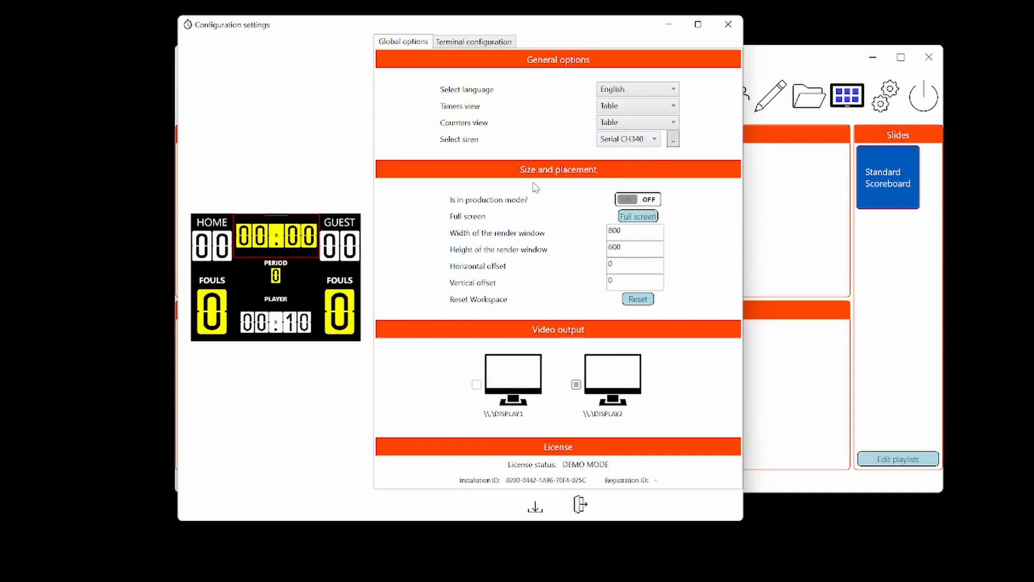
pyautogui.click(536, 507)
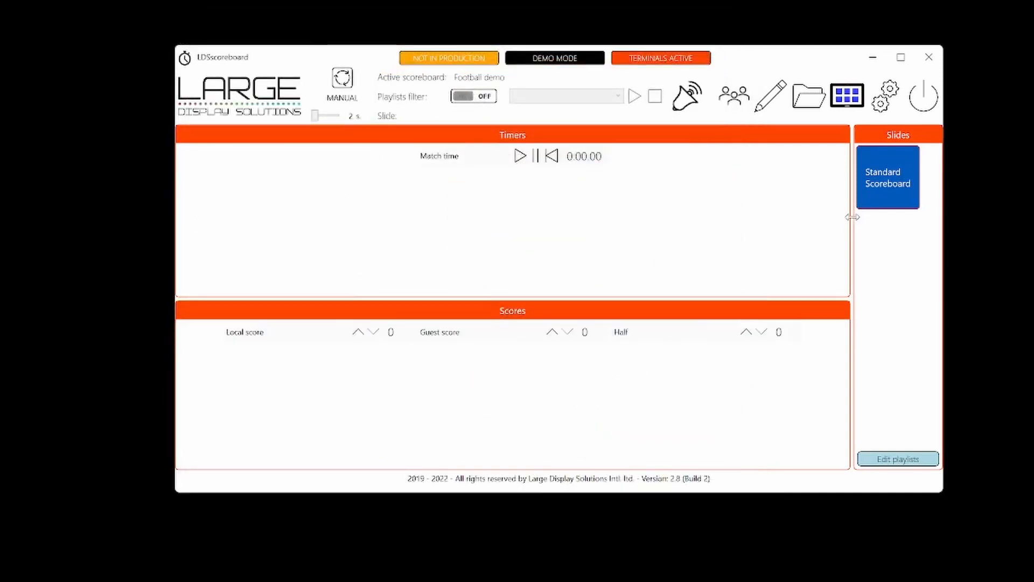
pyautogui.moveTo(852, 216); pyautogui.dragTo(648, 225)
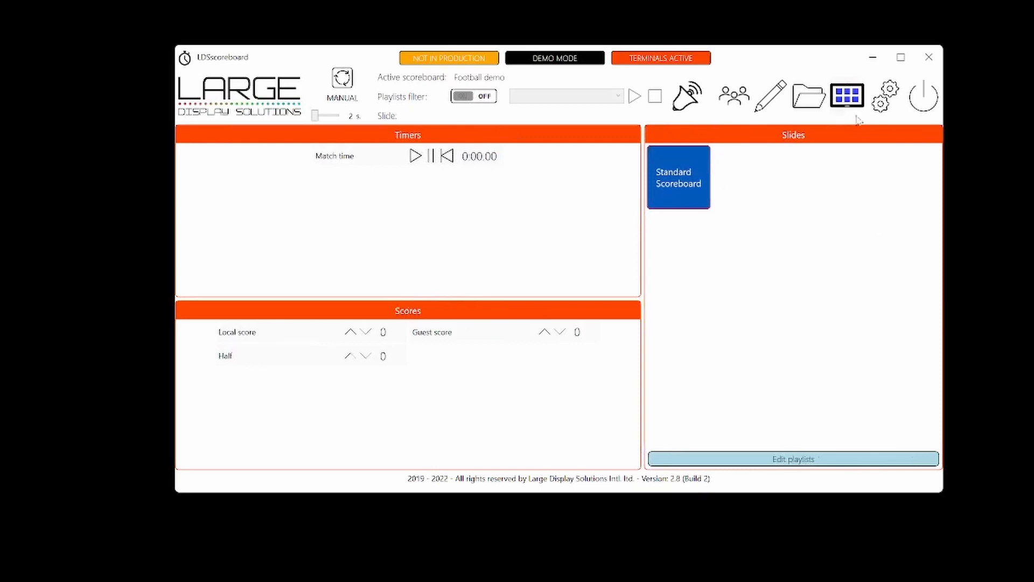
# Review the siren types offered in the configuration settings without changing the selection, and save to close.
pyautogui.click(884, 98)
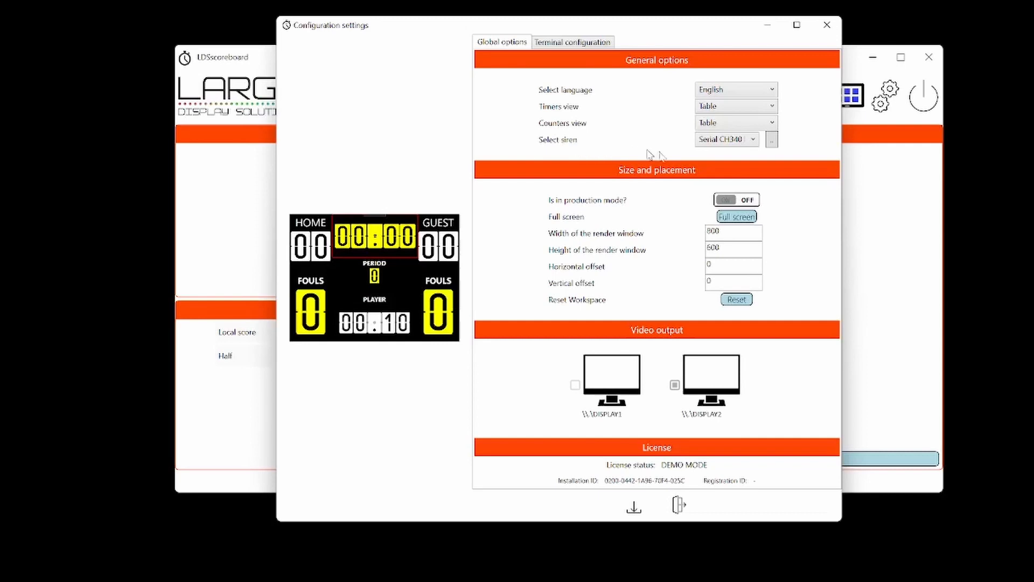
pyautogui.click(754, 141)
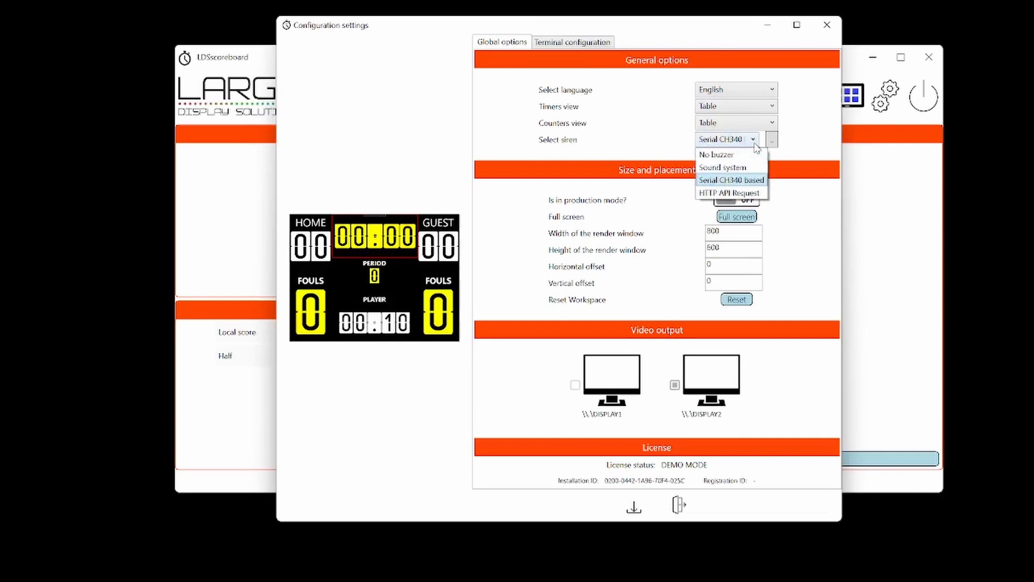
pyautogui.click(663, 113)
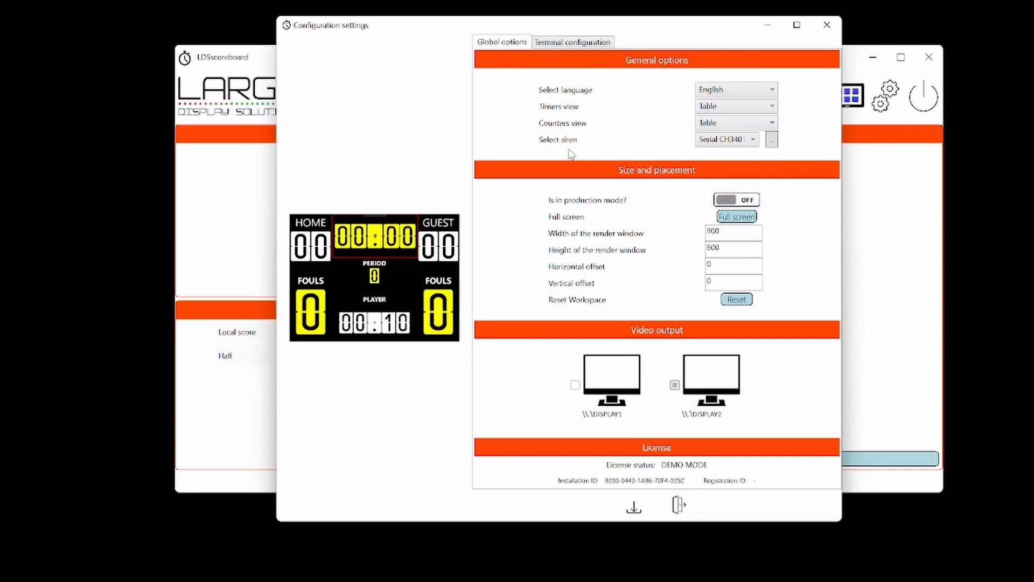
pyautogui.click(635, 507)
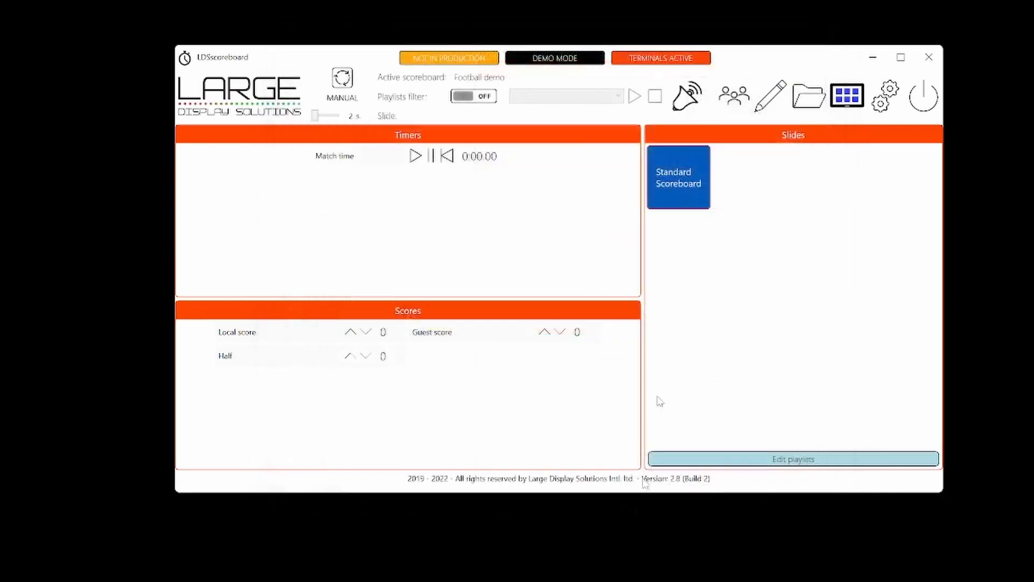
# Open the scoreboard editor, examine the Match time timer's properties, and close the editor.
pyautogui.click(774, 102)
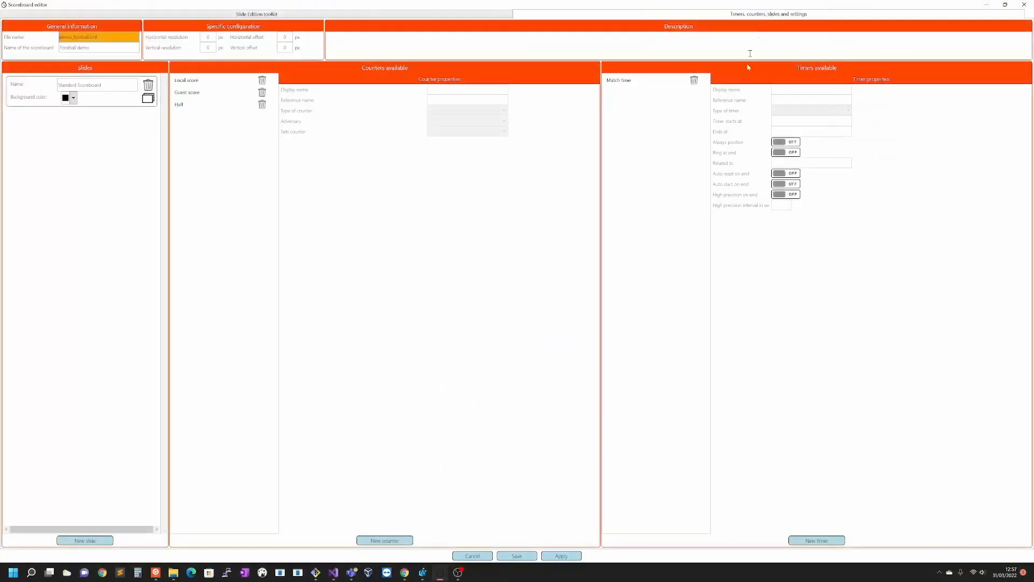
pyautogui.click(642, 83)
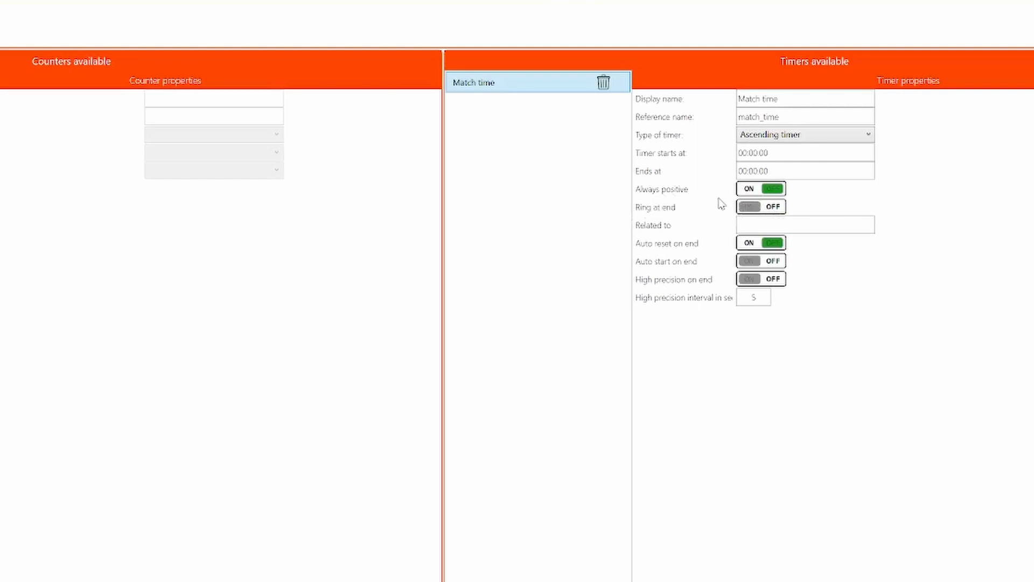
pyautogui.click(377, 580)
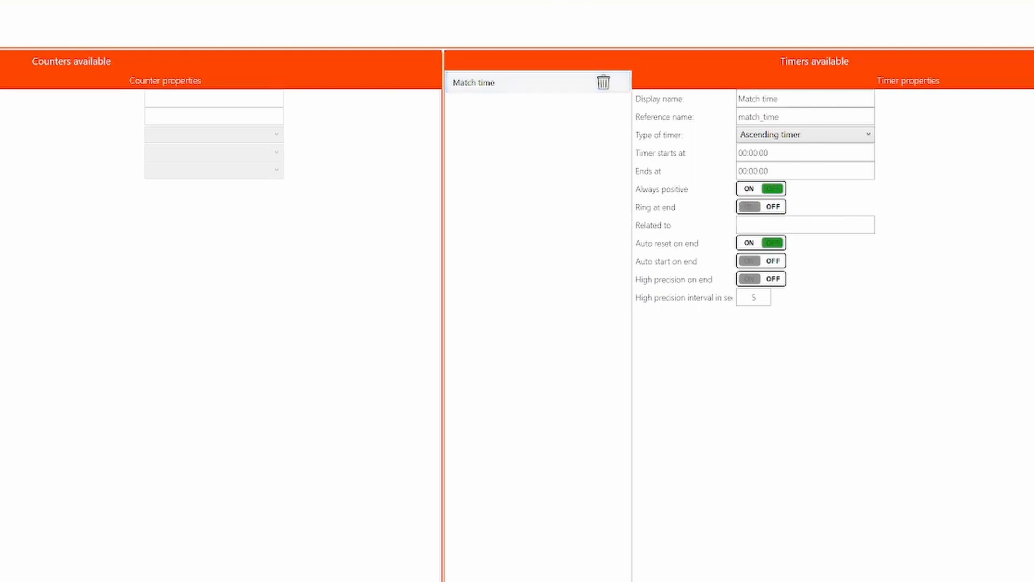
pyautogui.click(306, 483)
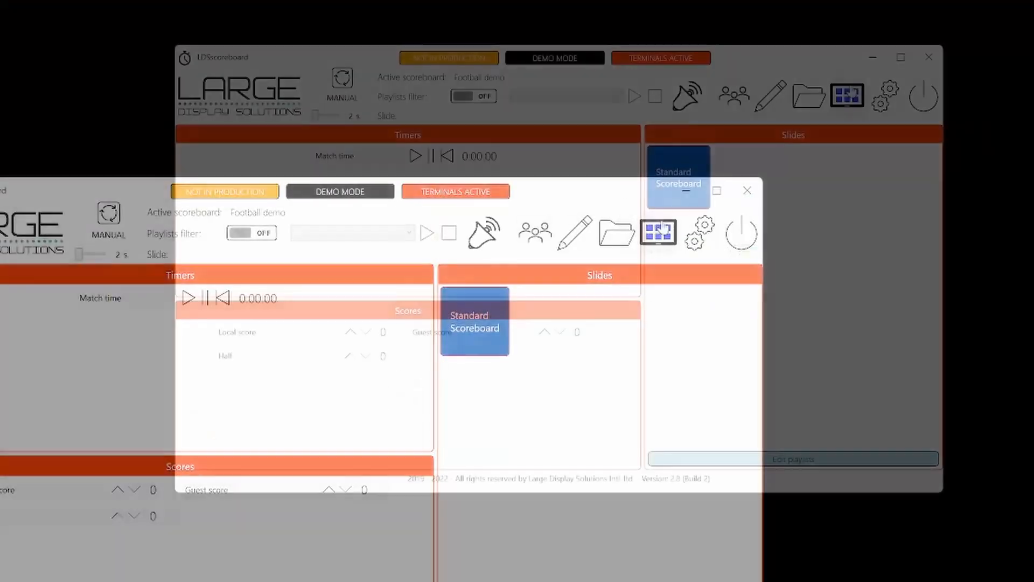
# Review the size and placement options in the configuration settings, close them, and show the Standard Scoreboard slide on the output.
pyautogui.click(884, 97)
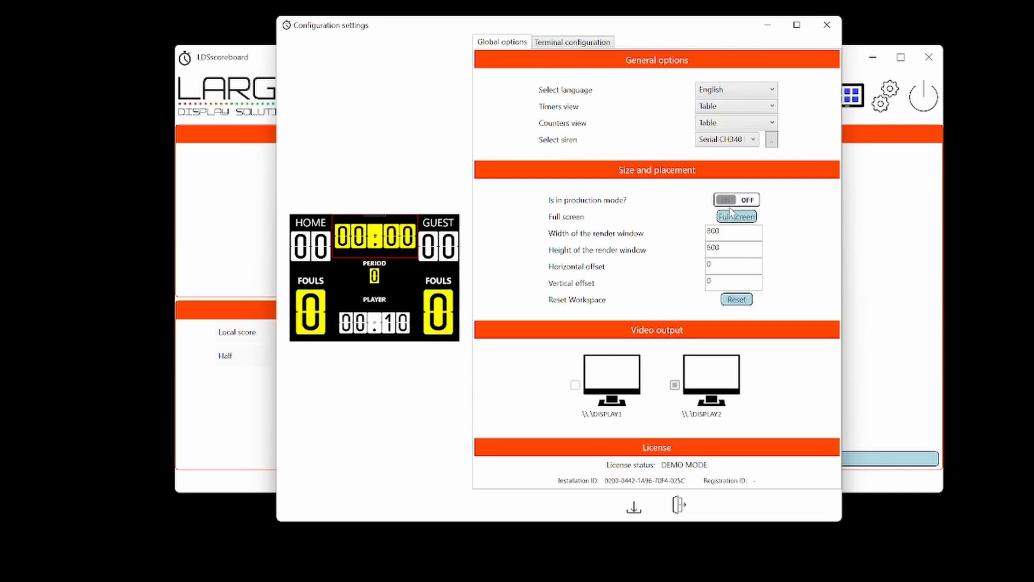
pyautogui.click(635, 514)
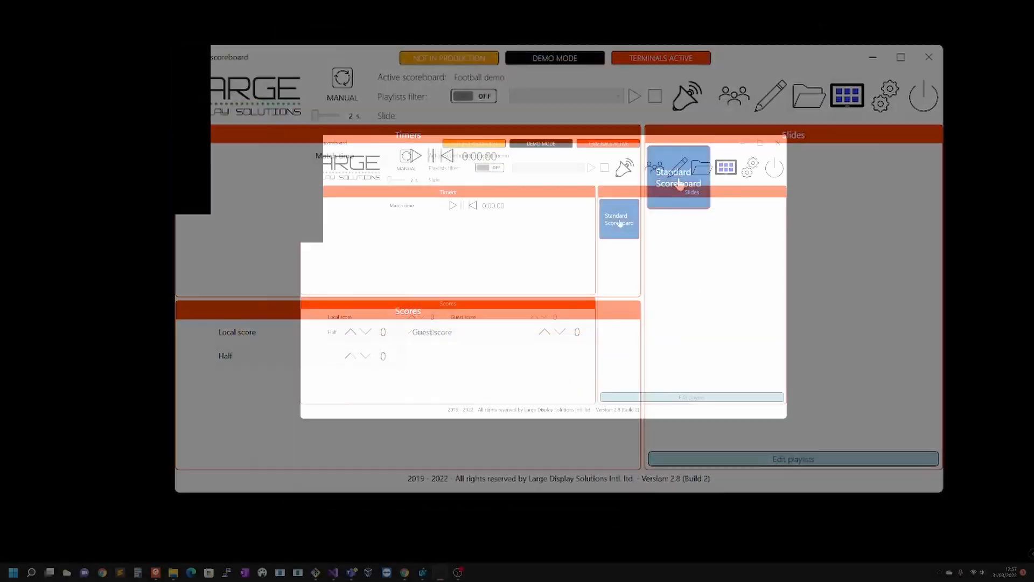
pyautogui.click(620, 222)
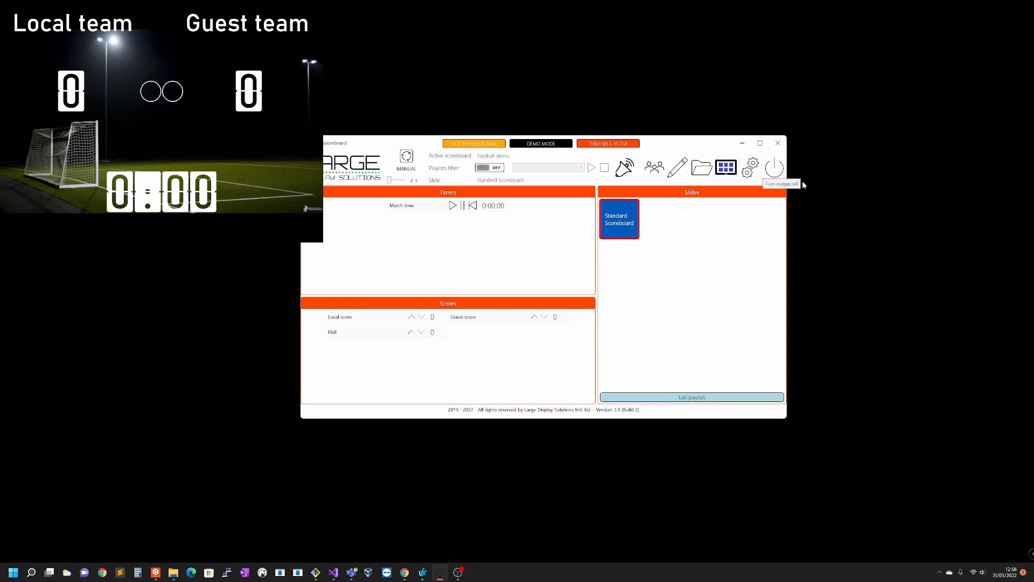
# Turn production mode on in the configuration settings and save the configuration.
pyautogui.click(760, 167)
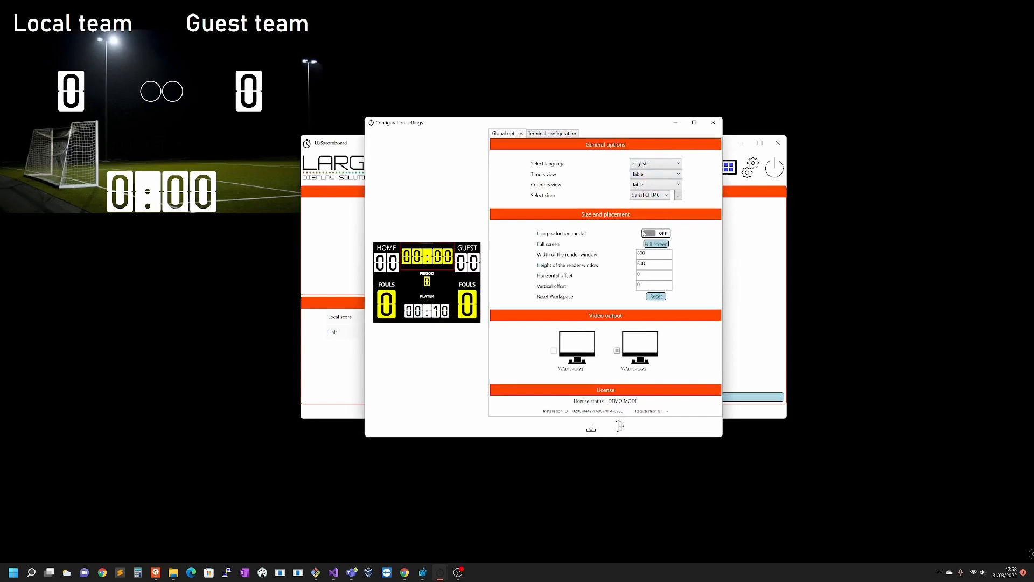
pyautogui.click(650, 235)
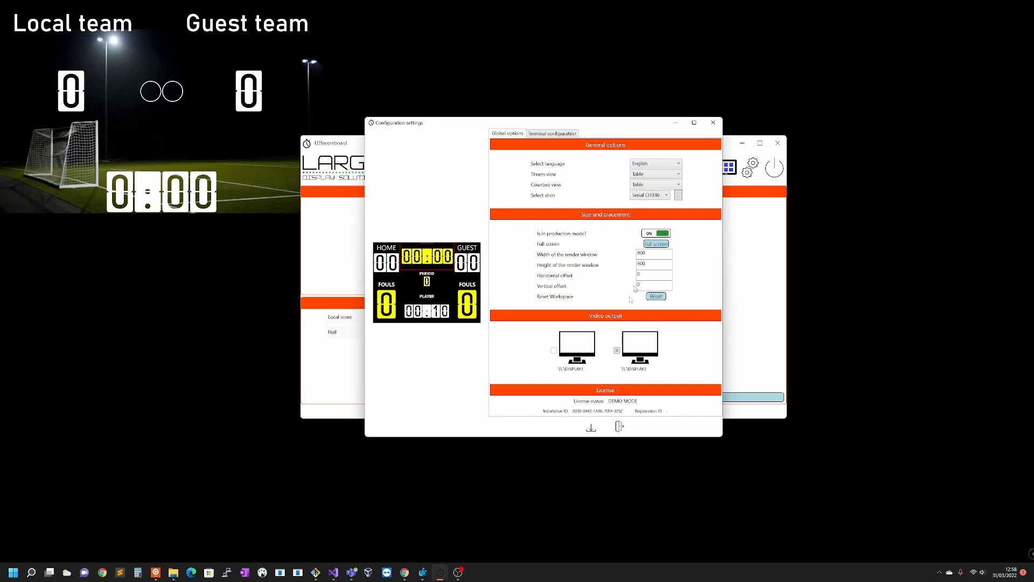
pyautogui.click(591, 427)
# Restart the output with the Standard Scoreboard slide, then move the control window beneath the output and back to test the overlap.
pyautogui.click(774, 168)
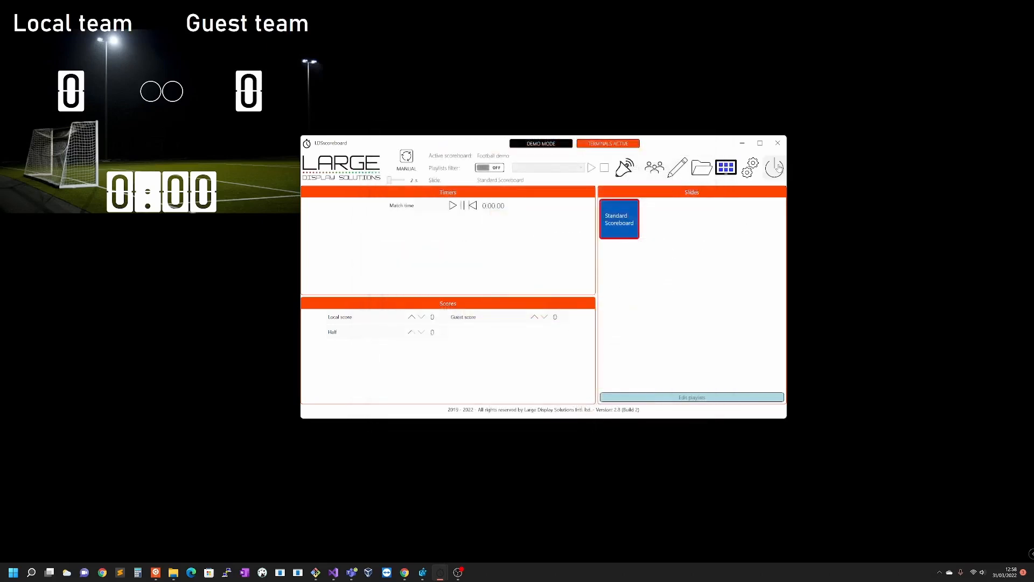
pyautogui.click(539, 315)
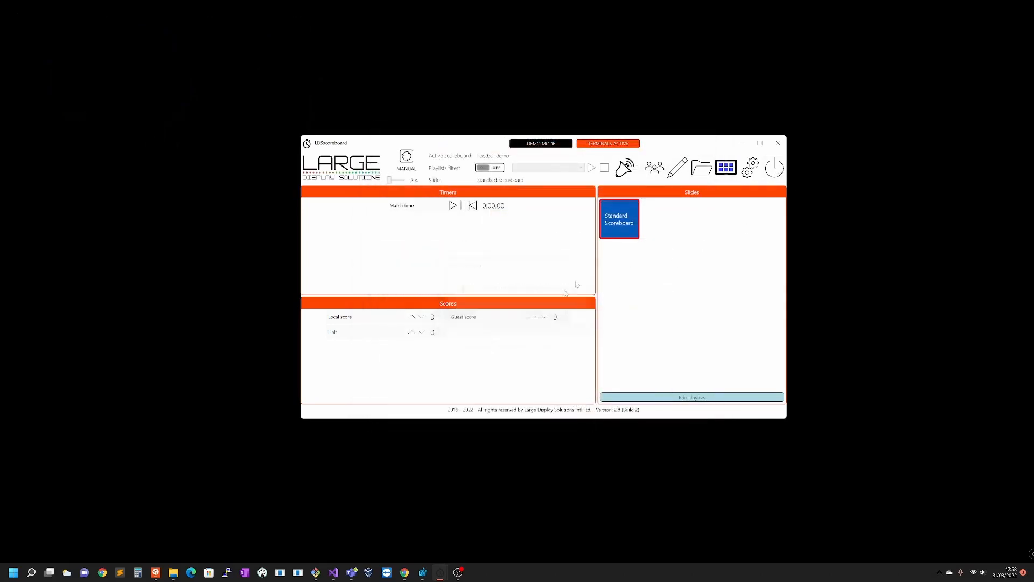
pyautogui.click(629, 228)
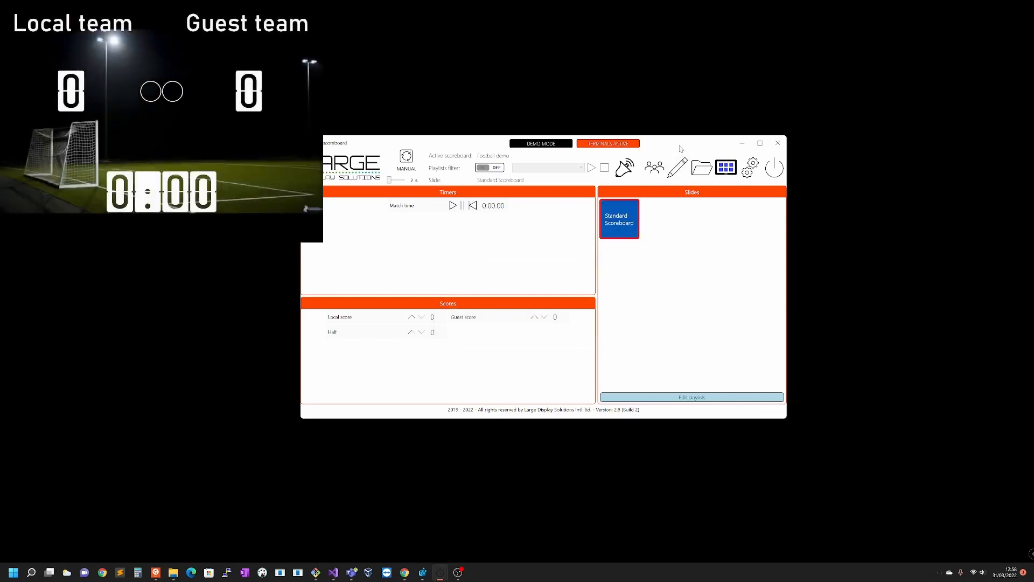
pyautogui.moveTo(680, 147); pyautogui.dragTo(494, 110)
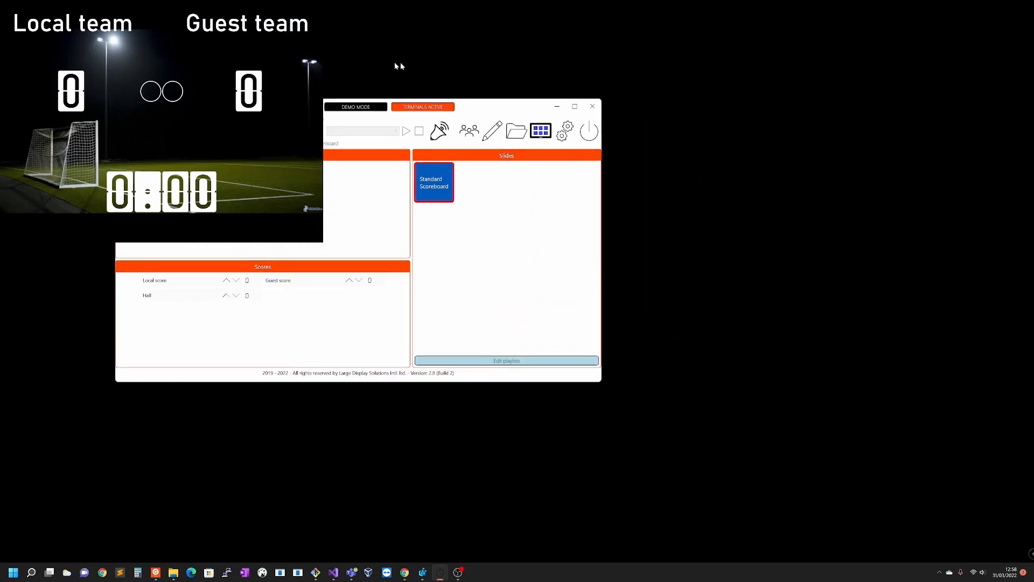
pyautogui.moveTo(518, 110); pyautogui.dragTo(706, 147)
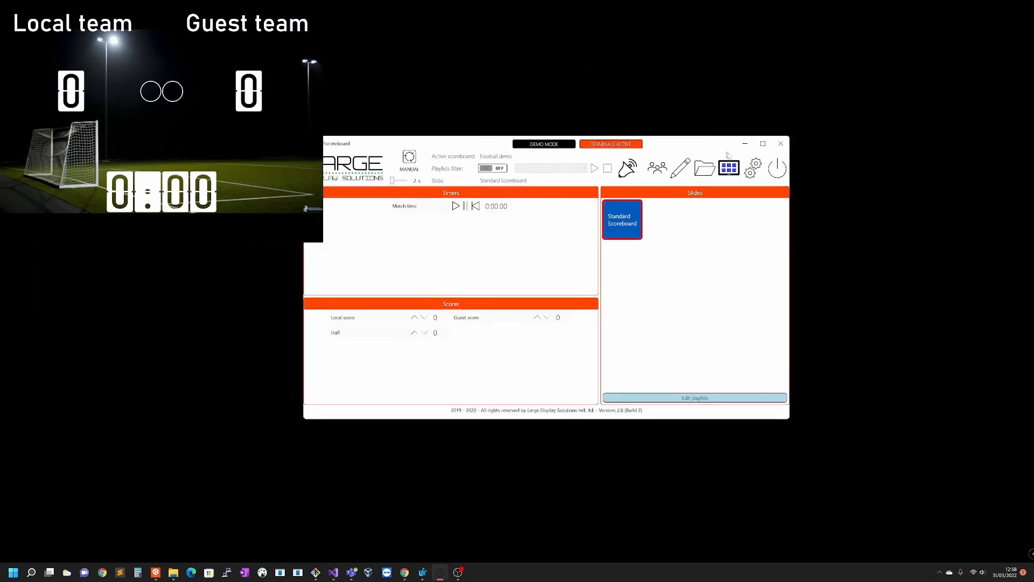
# Turn production mode off in the configuration settings and save the configuration.
pyautogui.click(753, 167)
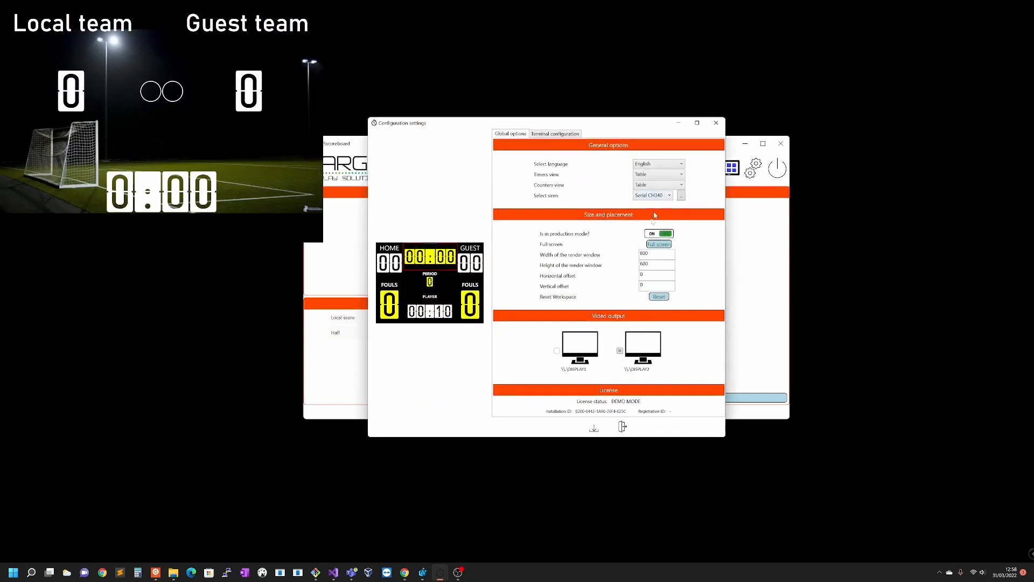
pyautogui.click(663, 234)
pyautogui.click(594, 428)
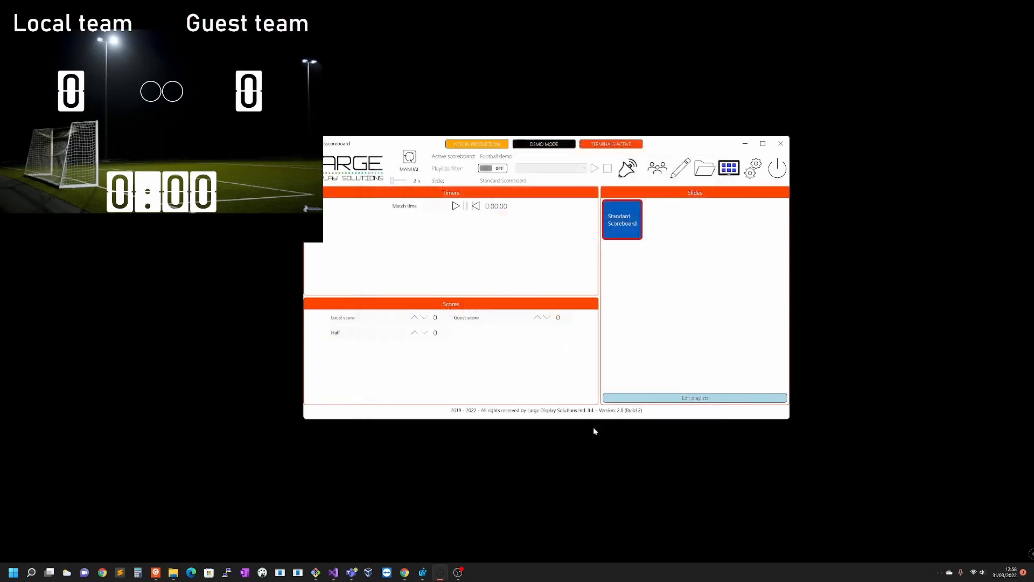
# Turn the output off, show the Standard Scoreboard slide again, and move the control window slightly lower.
pyautogui.click(772, 170)
pyautogui.click(537, 316)
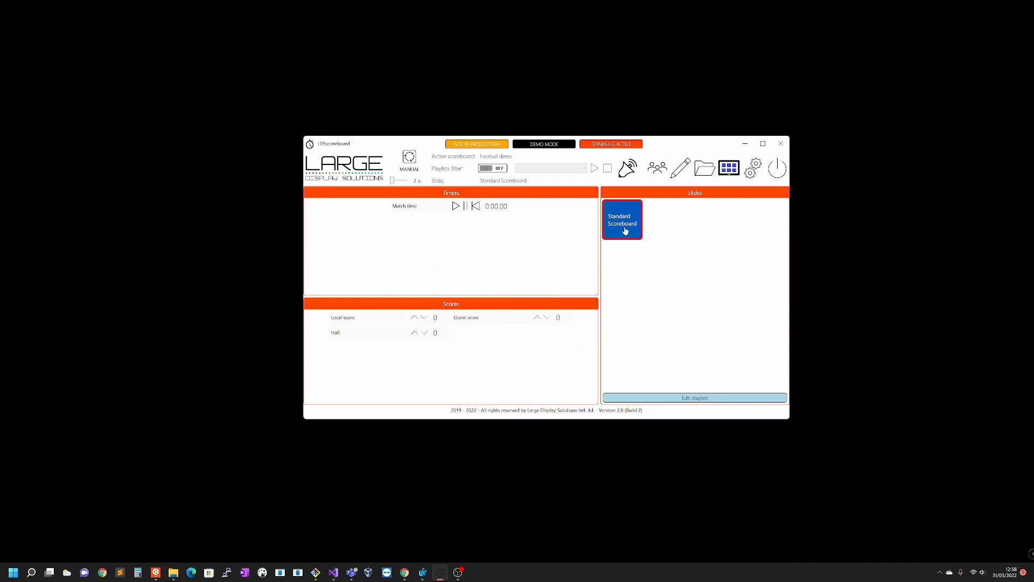
pyautogui.click(624, 230)
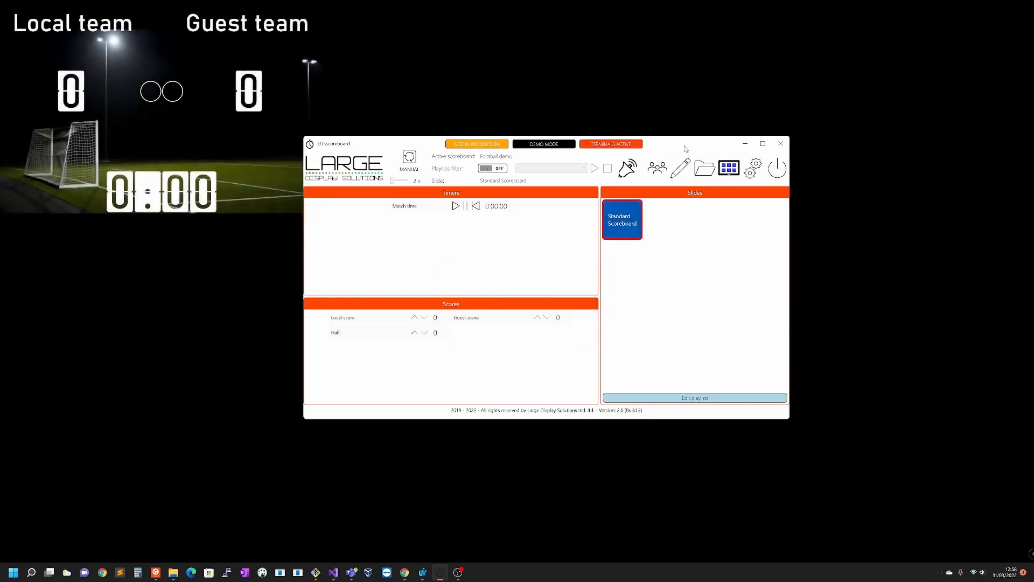
pyautogui.moveTo(691, 149)
pyautogui.mouseDown()
pyautogui.moveTo(660, 179)
pyautogui.moveTo(632, 115)
pyautogui.moveTo(690, 214)
pyautogui.moveTo(672, 188)
pyautogui.moveTo(676, 163)
pyautogui.mouseUp()
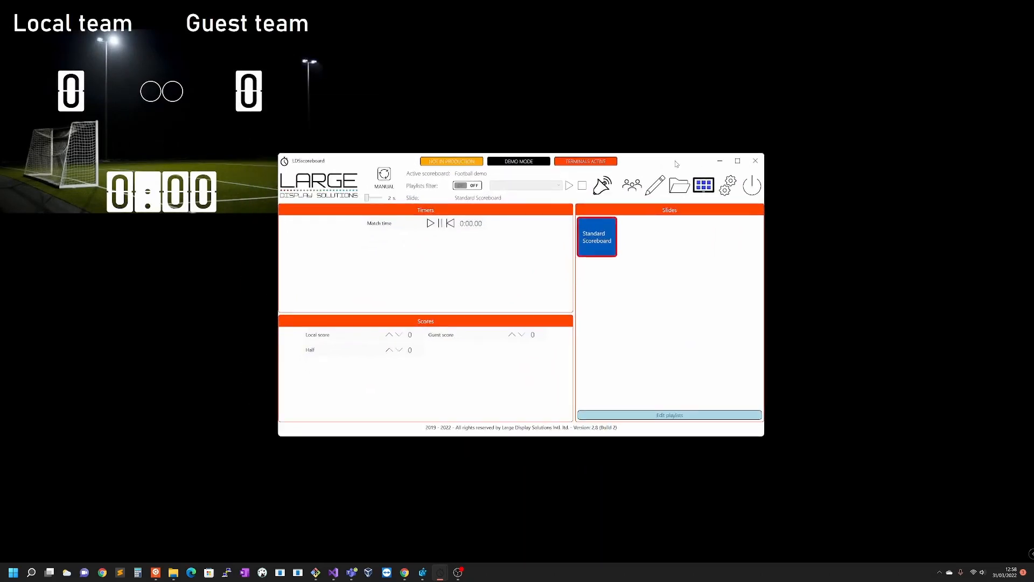
# Set the render window to full-screen size with DISPLAY2 as the video output and save the configuration.
pyautogui.click(727, 184)
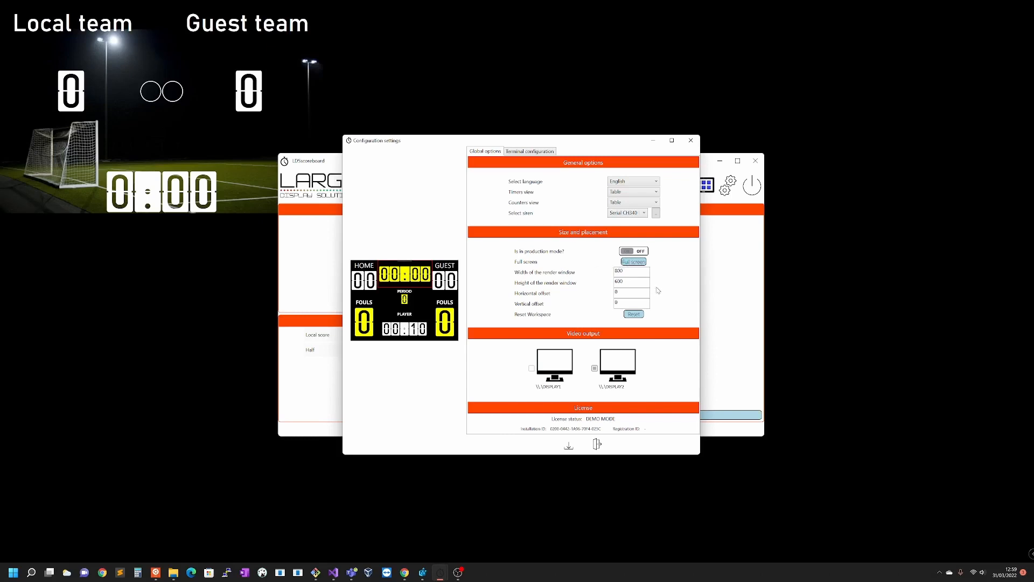
pyautogui.click(633, 262)
pyautogui.click(593, 367)
pyautogui.click(568, 445)
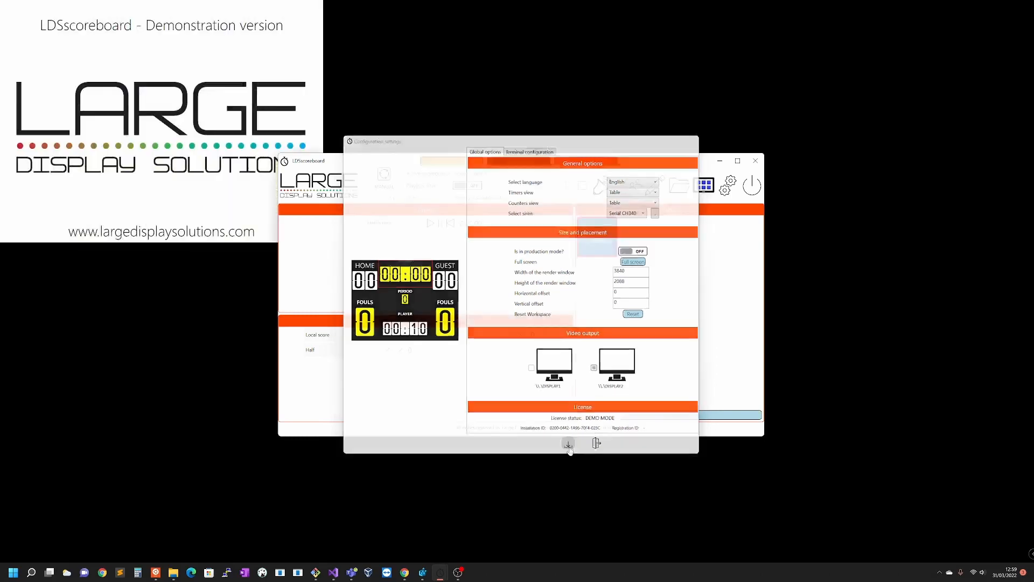
# Restart the output with the Standard Scoreboard slide at full-screen size and bring the control window back in front.
pyautogui.click(758, 185)
pyautogui.click(538, 314)
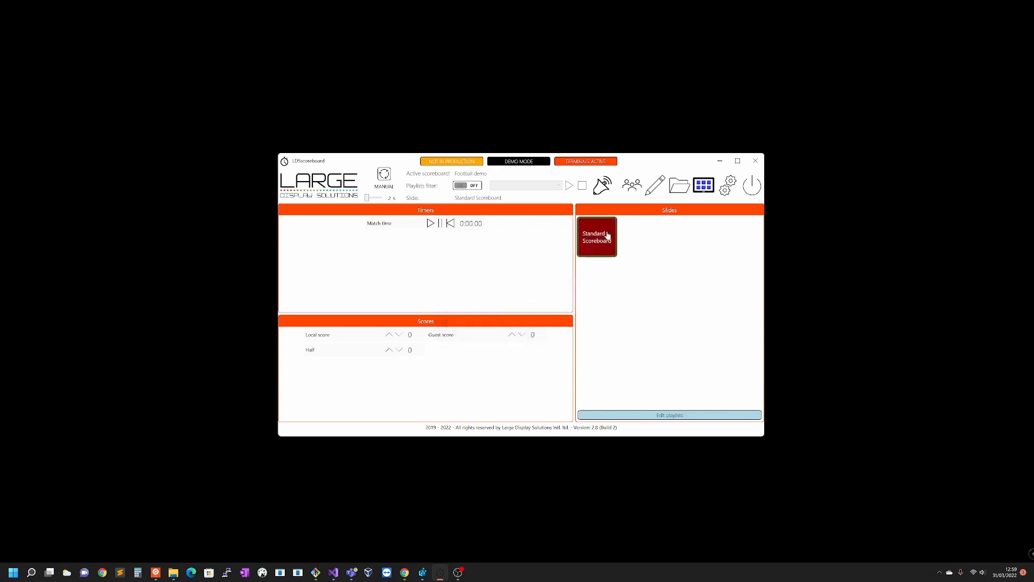
pyautogui.click(607, 235)
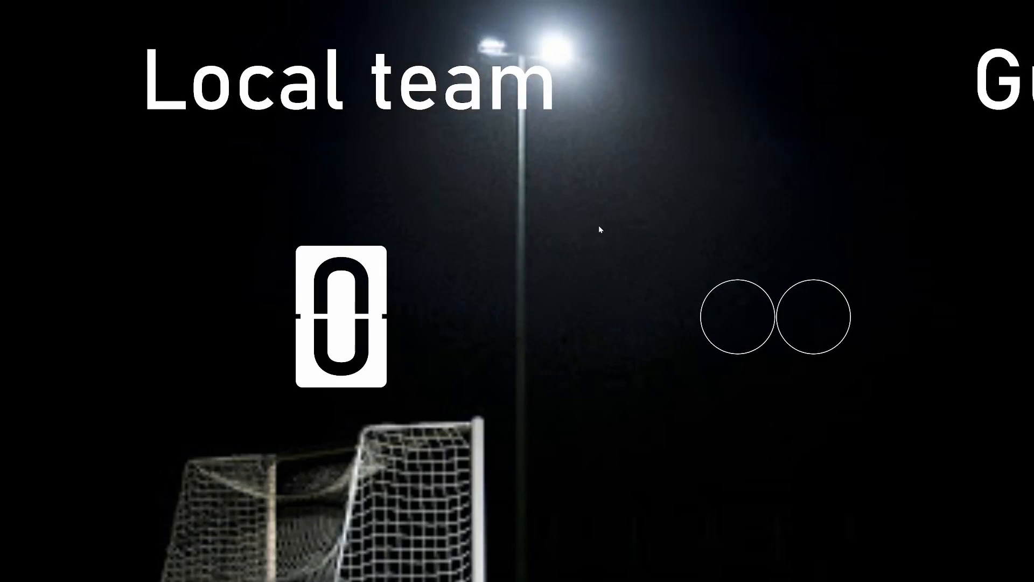
pyautogui.hotkey('alt', 'Tab')
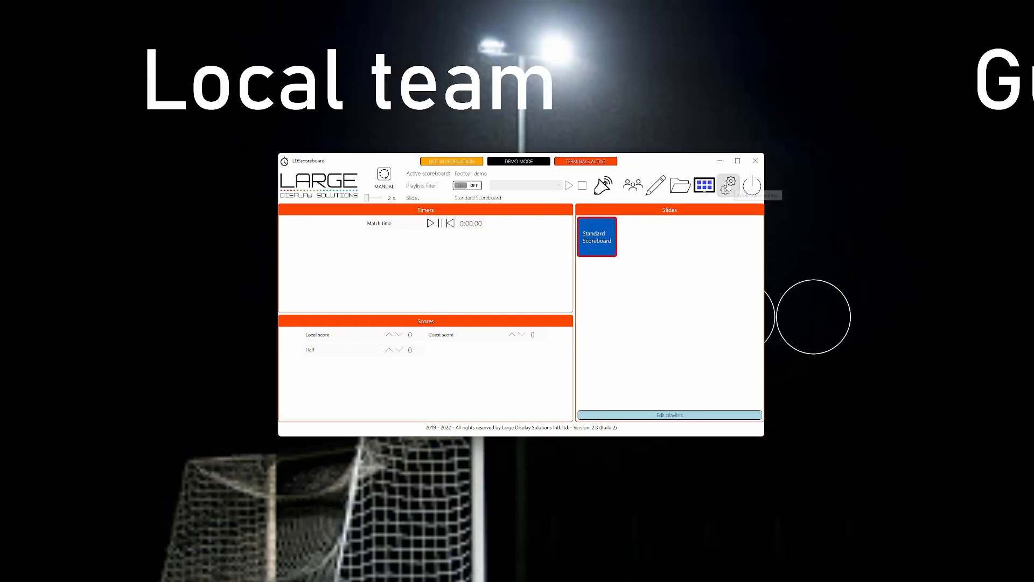
# Review the render window size in the configuration settings, move the dialog aside, and minimize it.
pyautogui.click(728, 185)
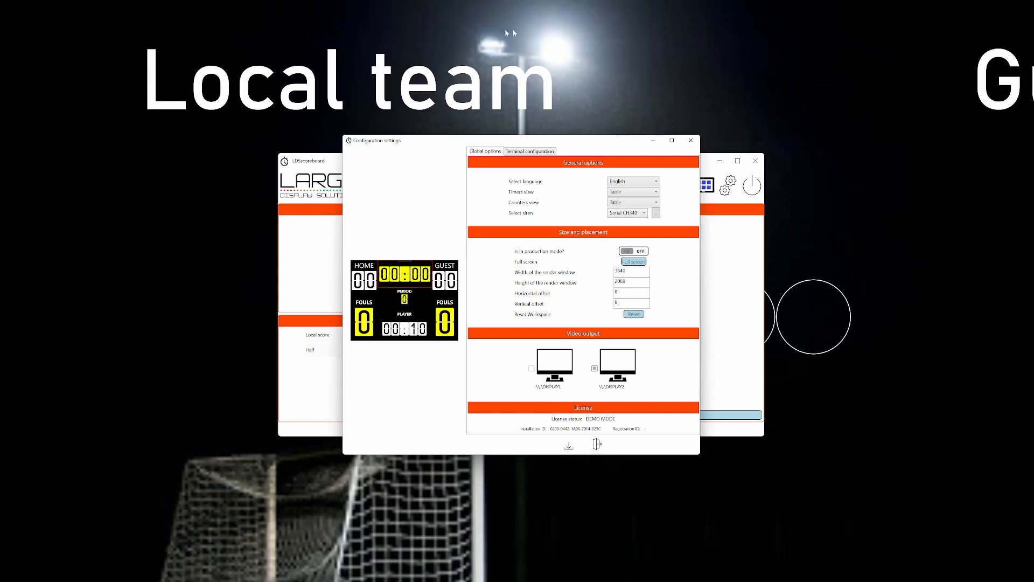
pyautogui.moveTo(563, 136); pyautogui.dragTo(613, 109)
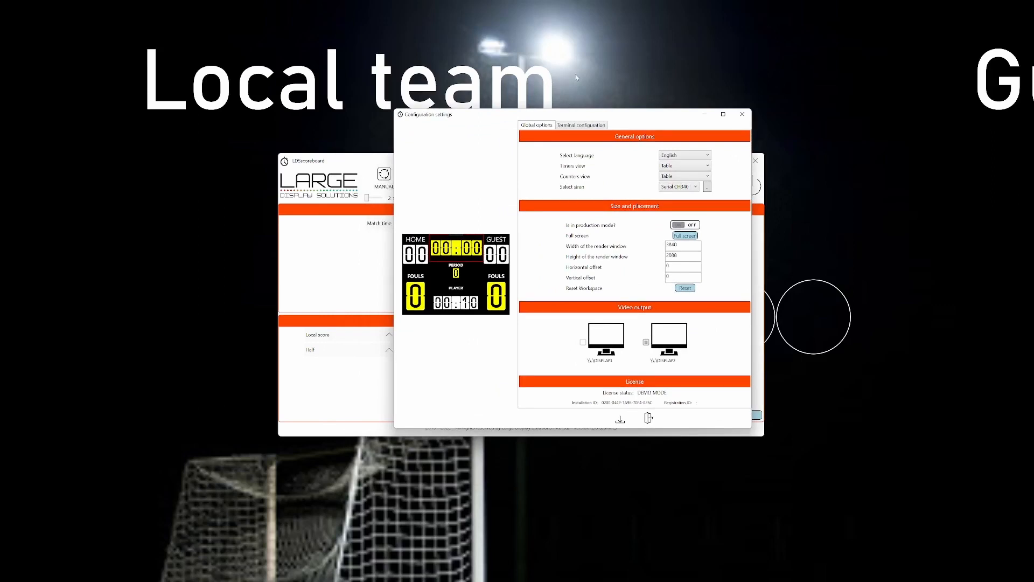
pyautogui.click(706, 115)
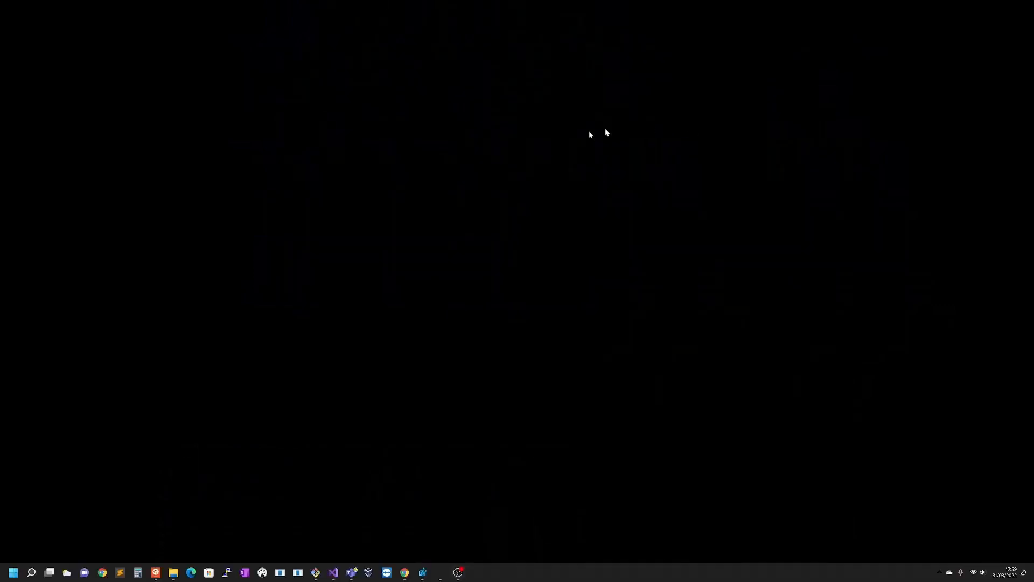
# Switch to the Windows display settings and examine the scale and resolution of display 1.
pyautogui.rightClick(519, 139)
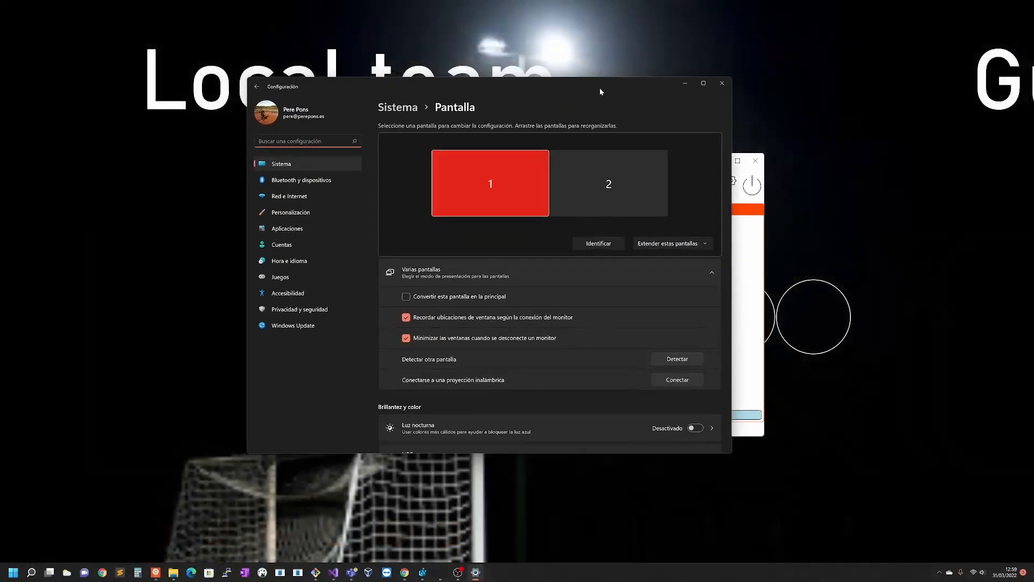
pyautogui.scroll(-5, 457, 253)
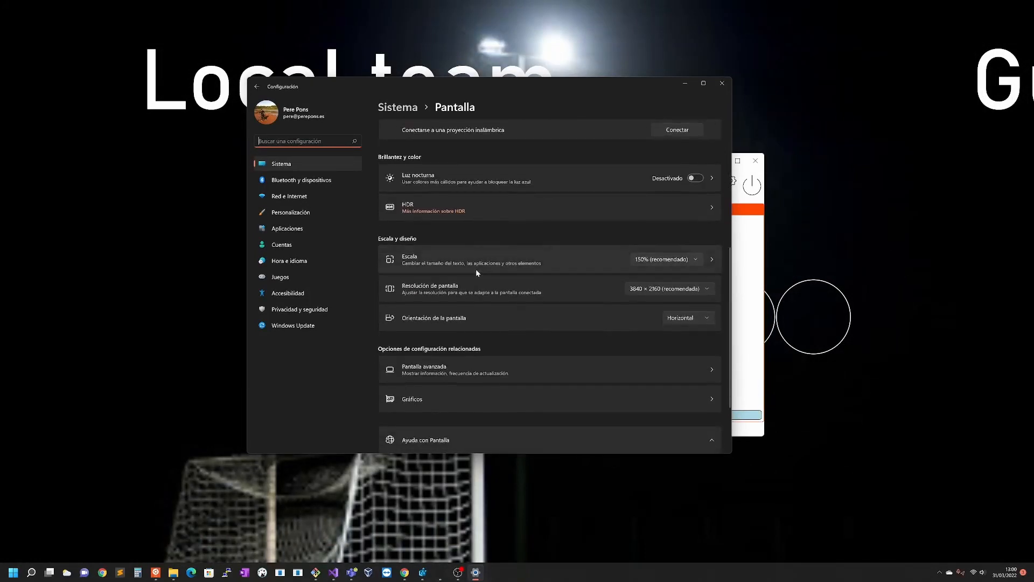
pyautogui.scroll(-2, 476, 272)
pyautogui.scroll(3, 483, 274)
pyautogui.scroll(4, 482, 277)
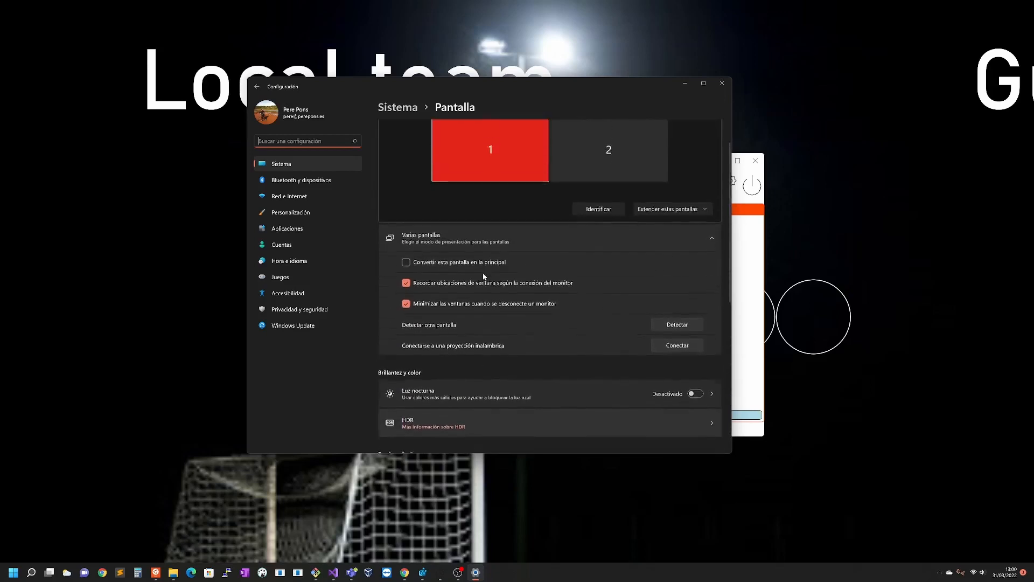
# Set the scale of display 2 to 100% in the Windows display settings.
pyautogui.click(618, 177)
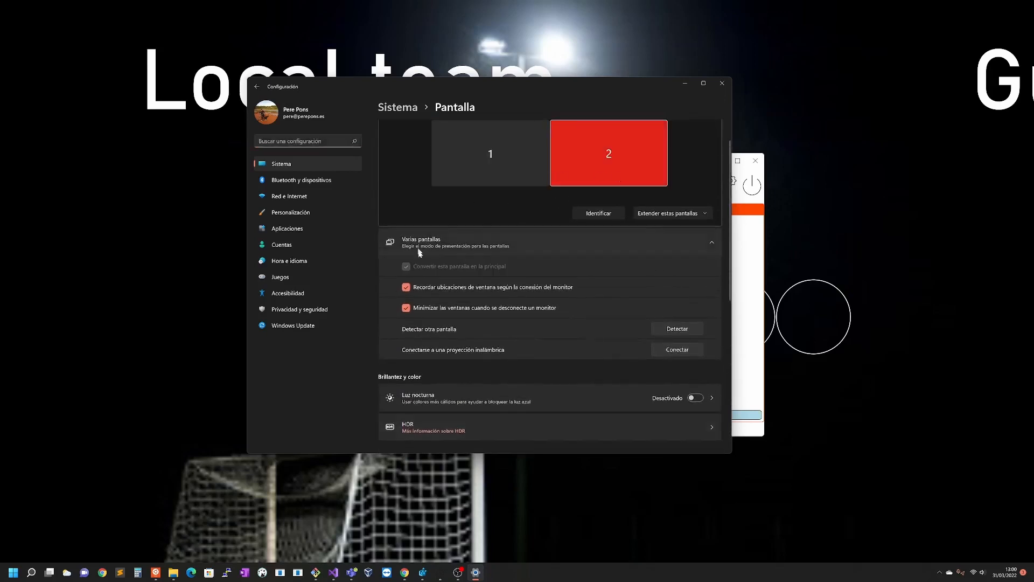
pyautogui.scroll(-5, 425, 259)
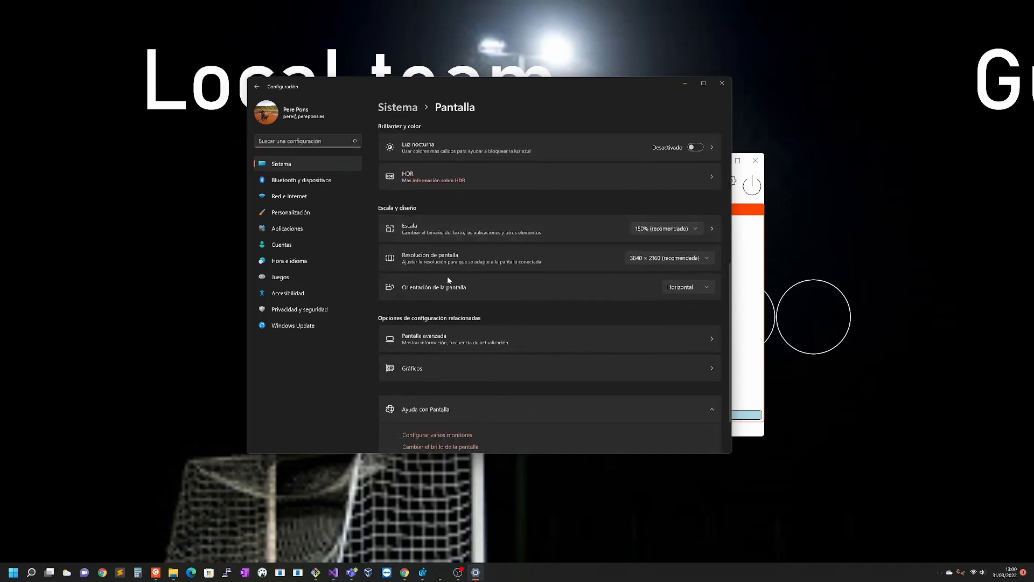
pyautogui.scroll(-1, 447, 276)
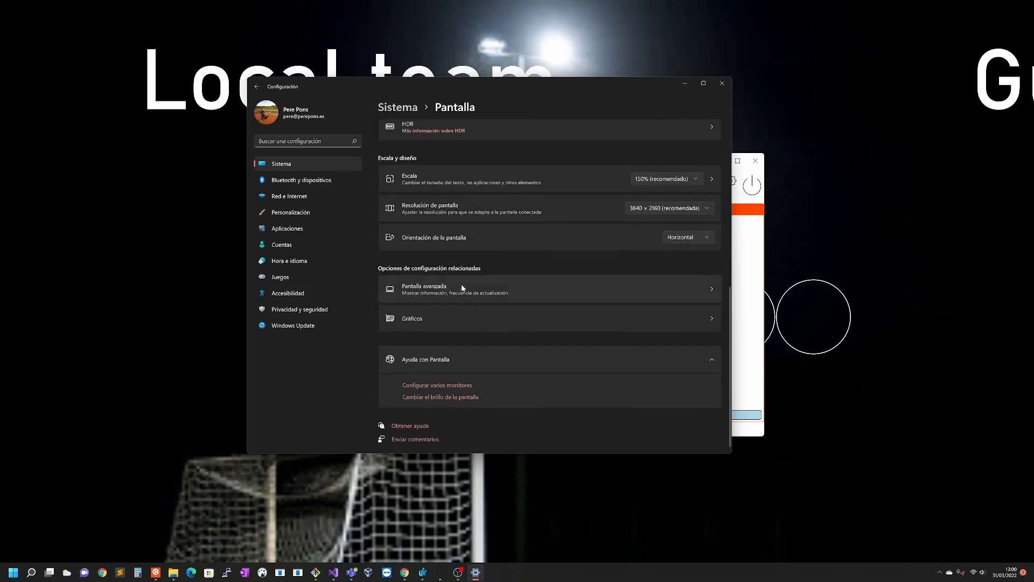
pyautogui.scroll(1, 463, 288)
pyautogui.scroll(3, 463, 287)
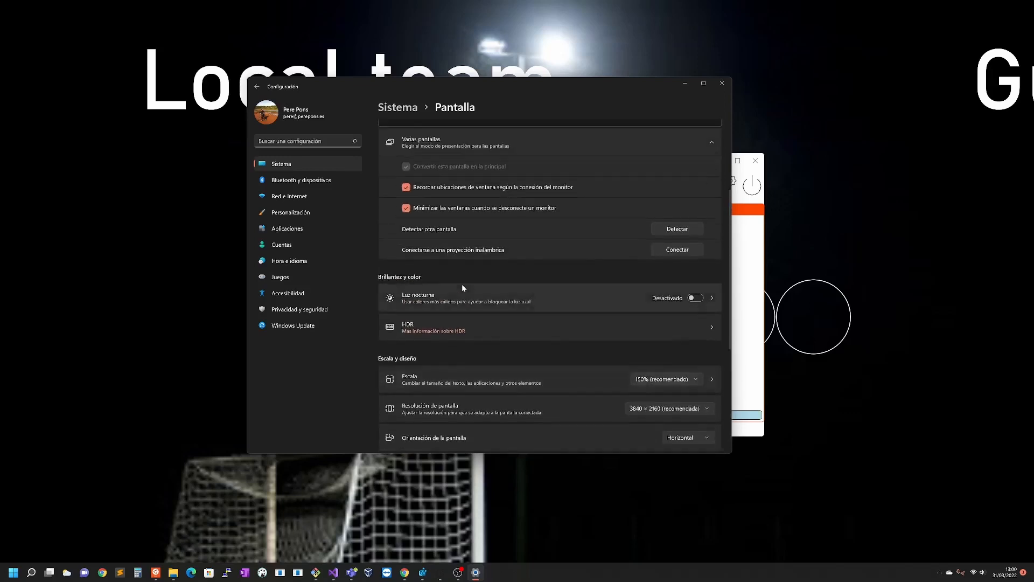
pyautogui.scroll(-2, 475, 286)
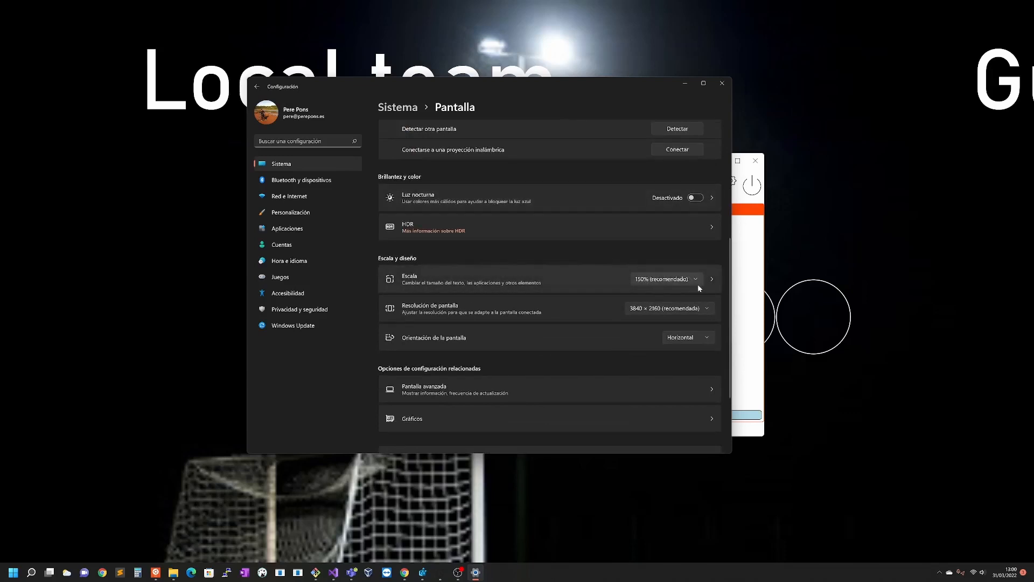
pyautogui.click(696, 280)
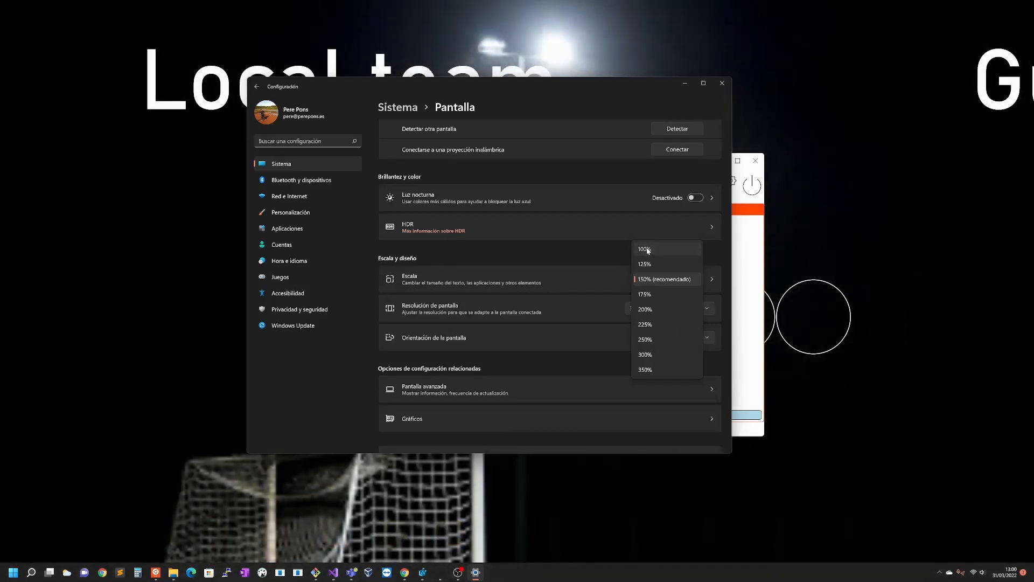
pyautogui.click(646, 248)
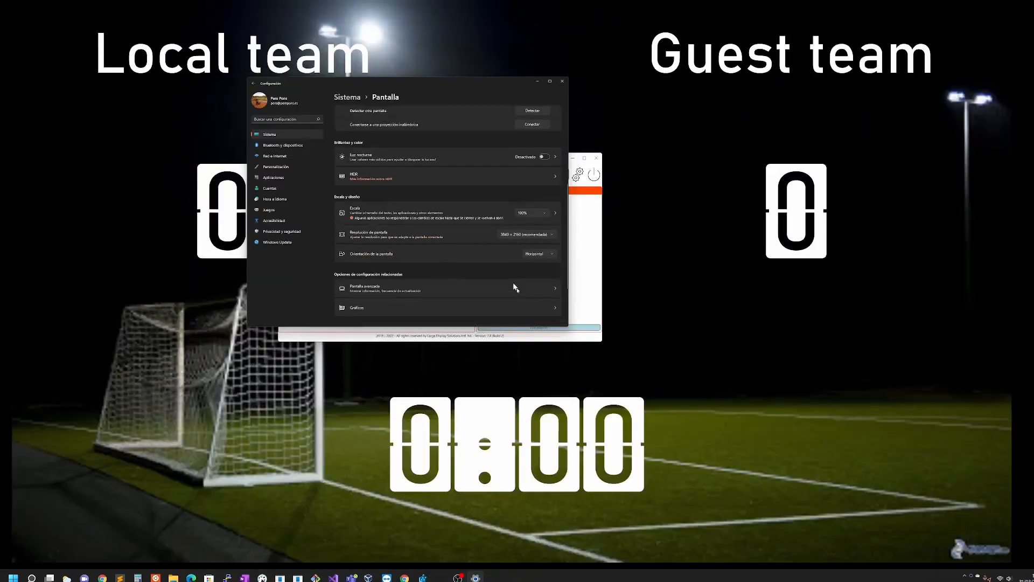
# Move the display settings window off the control window, minimize it, and bring the RenderingWindow output to the front.
pyautogui.moveTo(482, 87); pyautogui.dragTo(777, 219)
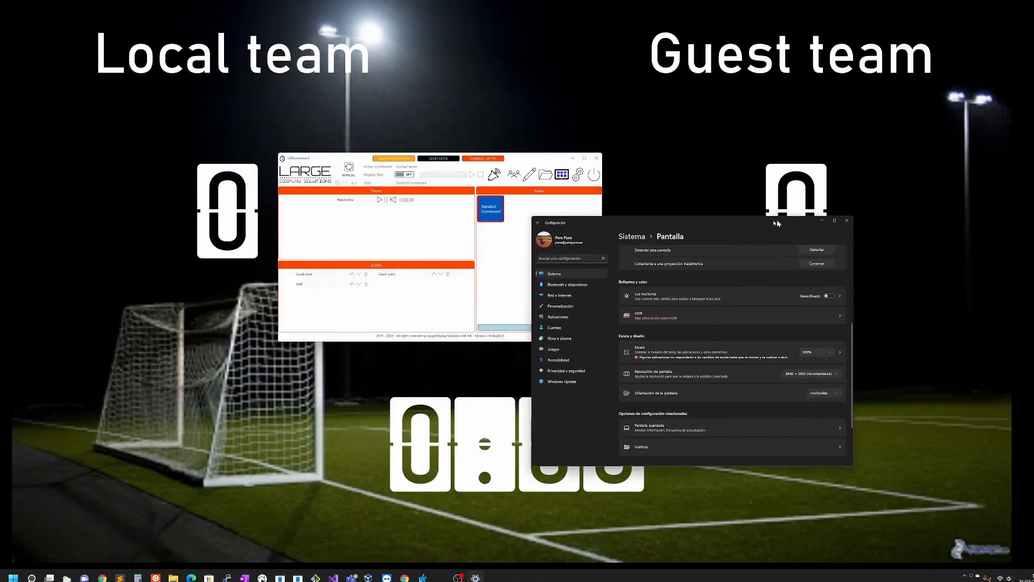
pyautogui.click(821, 221)
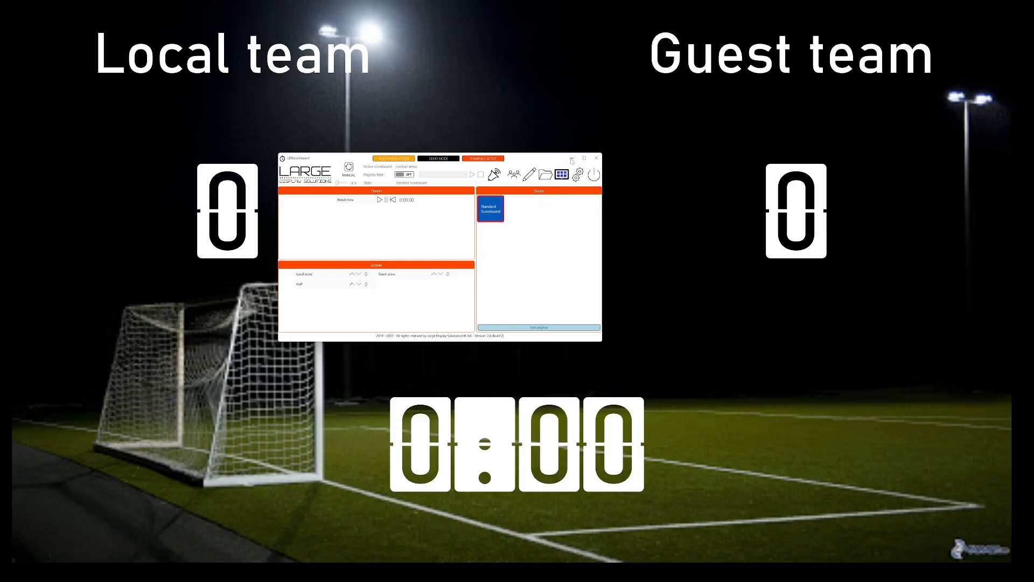
pyautogui.press('super+Tab')
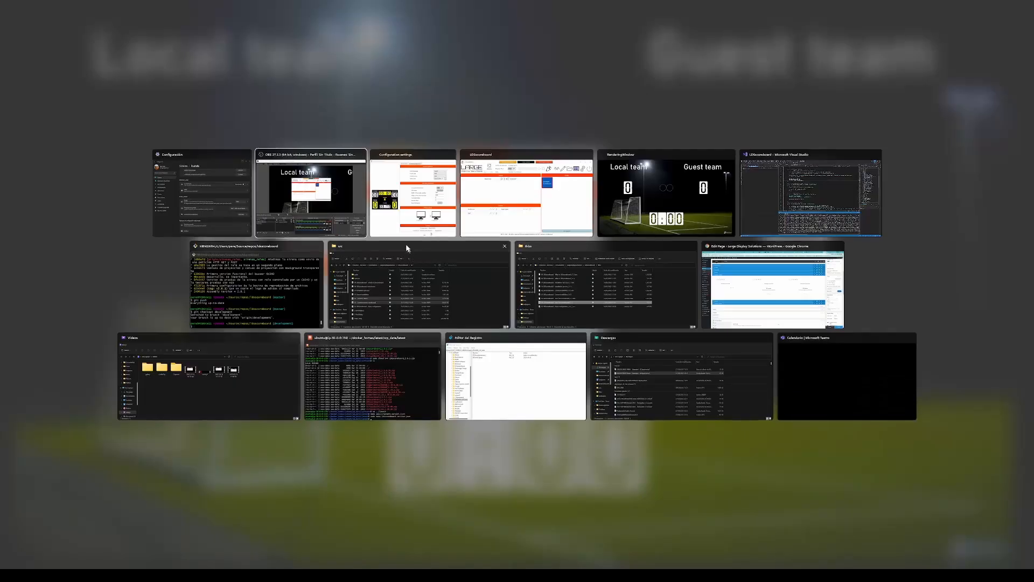
pyautogui.click(650, 198)
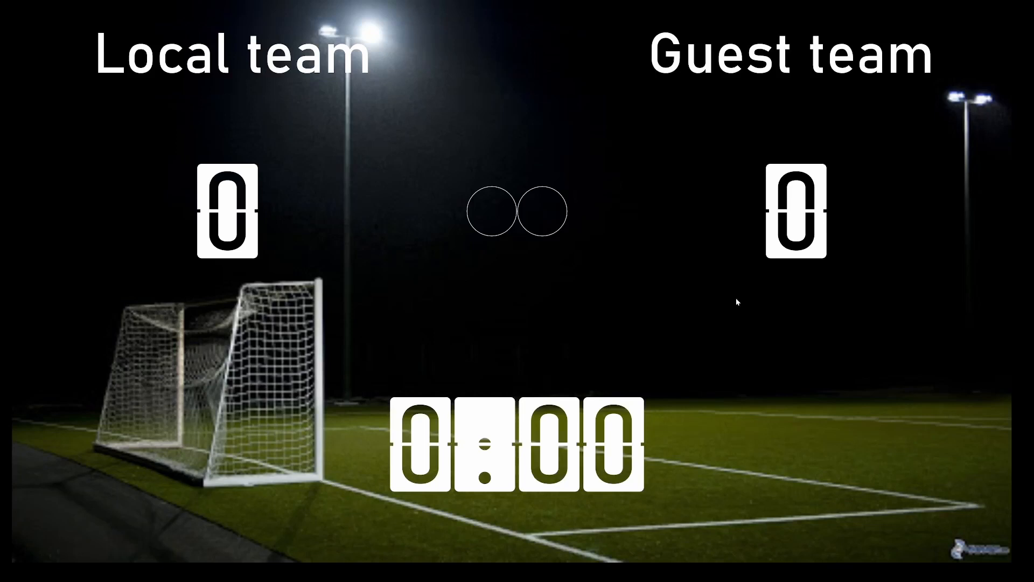
# Bring the configuration settings back to the front, set the render window to 800 wide and 600 high, and save the settings.
pyautogui.press('super+Tab')
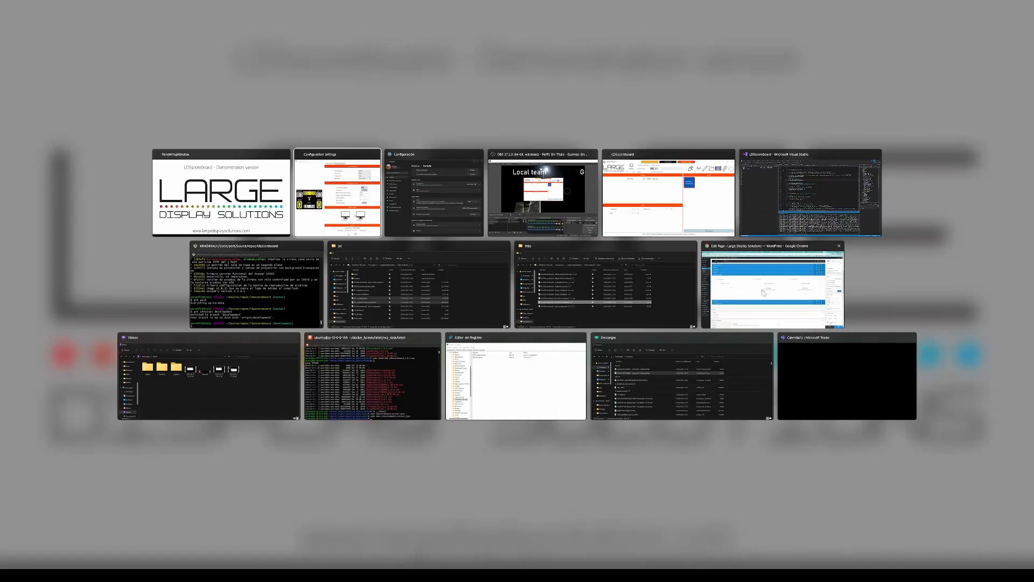
pyautogui.press('Escape')
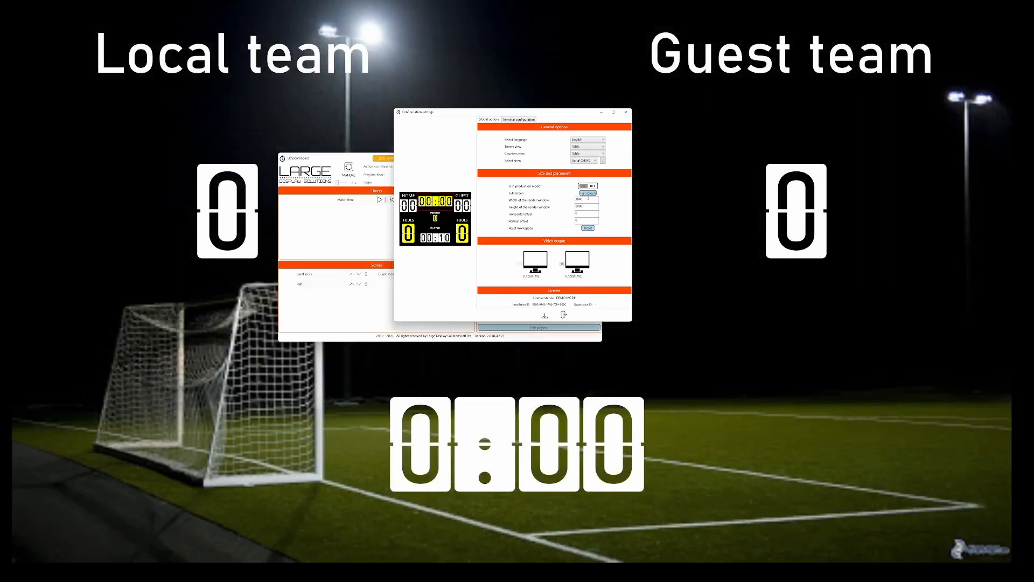
pyautogui.doubleClick(588, 198)
pyautogui.write('1')
pyautogui.hotkey('shift', 'End')
pyautogui.press('Delete')
pyautogui.click(550, 319)
# Turn off the scoreboard output and relaunch it with the Standard Scoreboard slide.
pyautogui.click(594, 174)
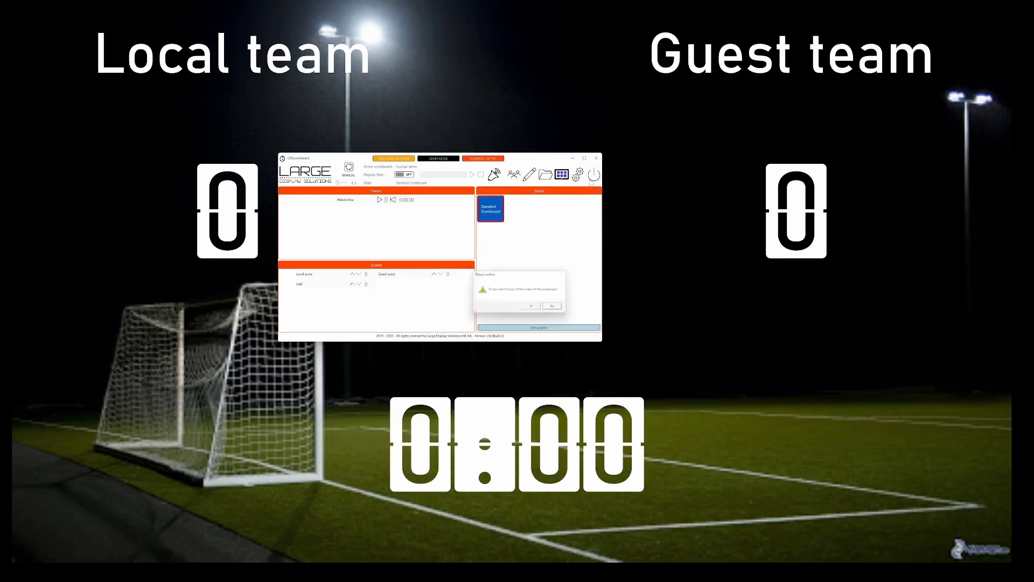
pyautogui.click(527, 307)
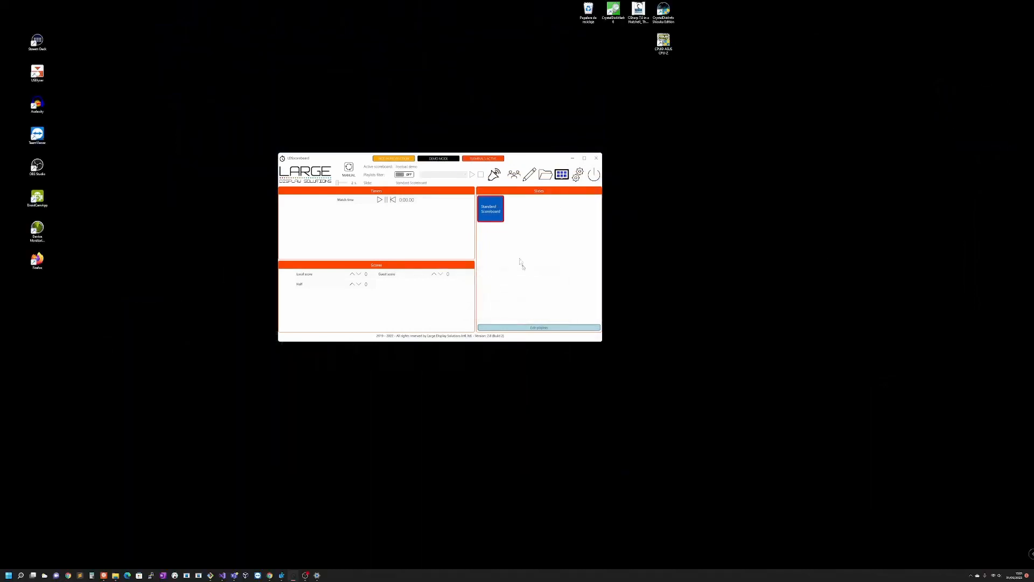
pyautogui.click(493, 215)
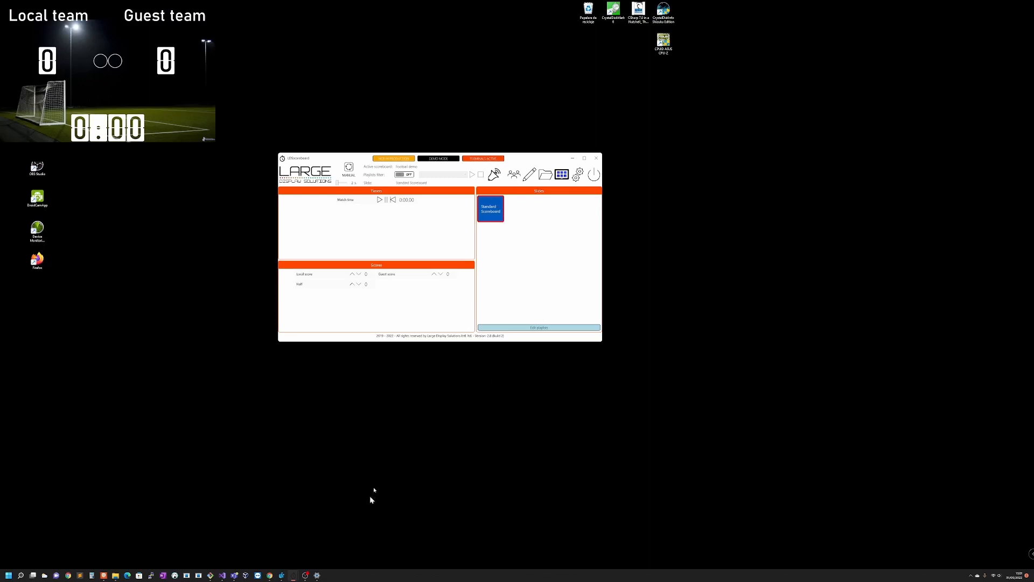
# Switch to the Windows display settings, set the scale to 150% (recommended), and dismiss the settings window.
pyautogui.moveTo(316, 573)
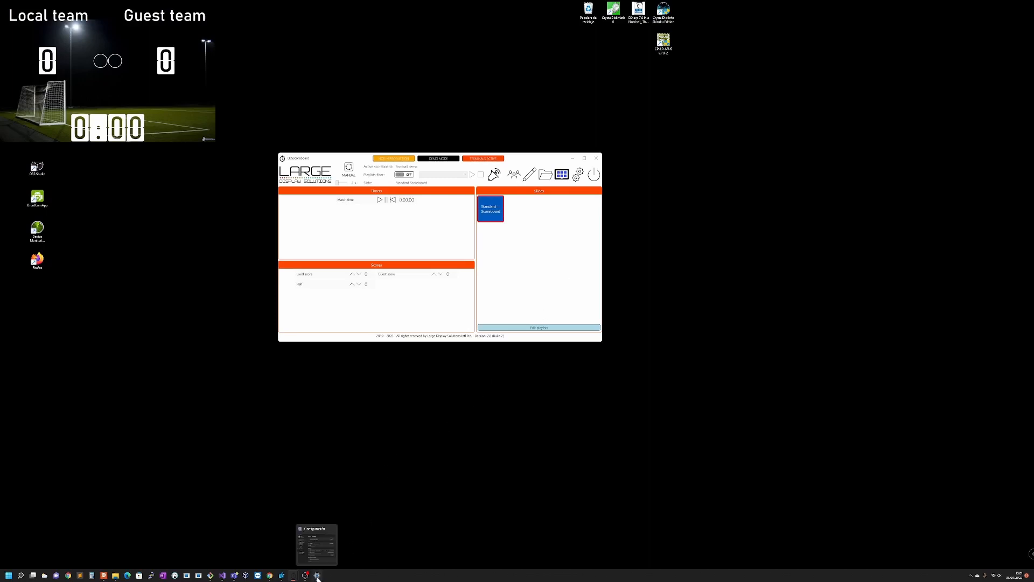
pyautogui.click(317, 545)
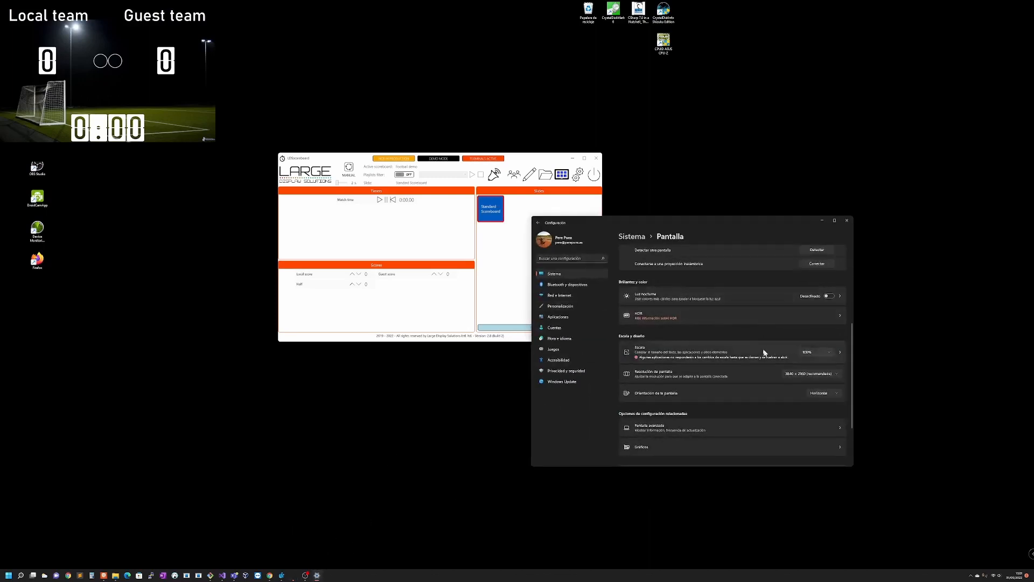
pyautogui.click(830, 353)
pyautogui.click(830, 354)
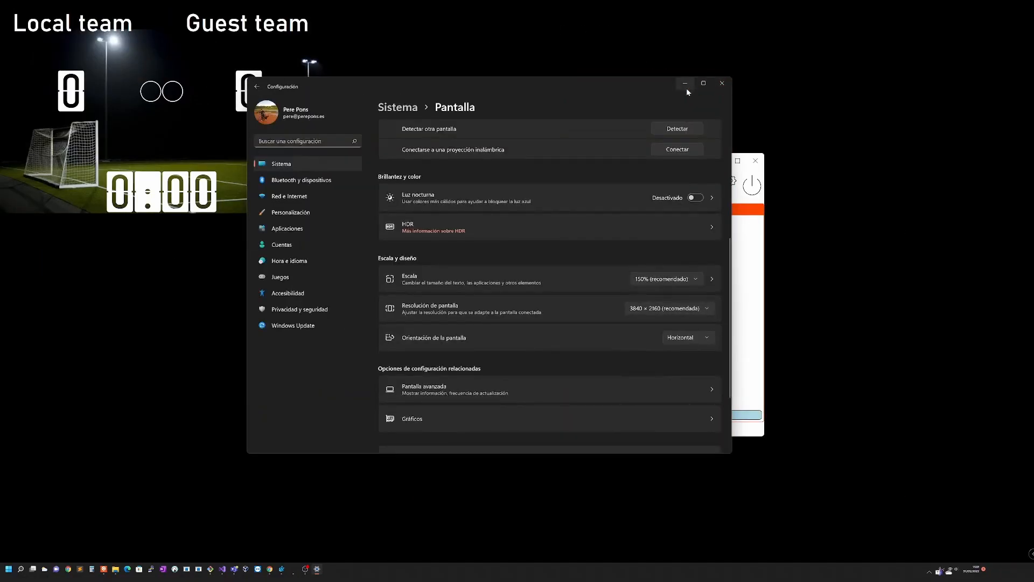
pyautogui.click(720, 85)
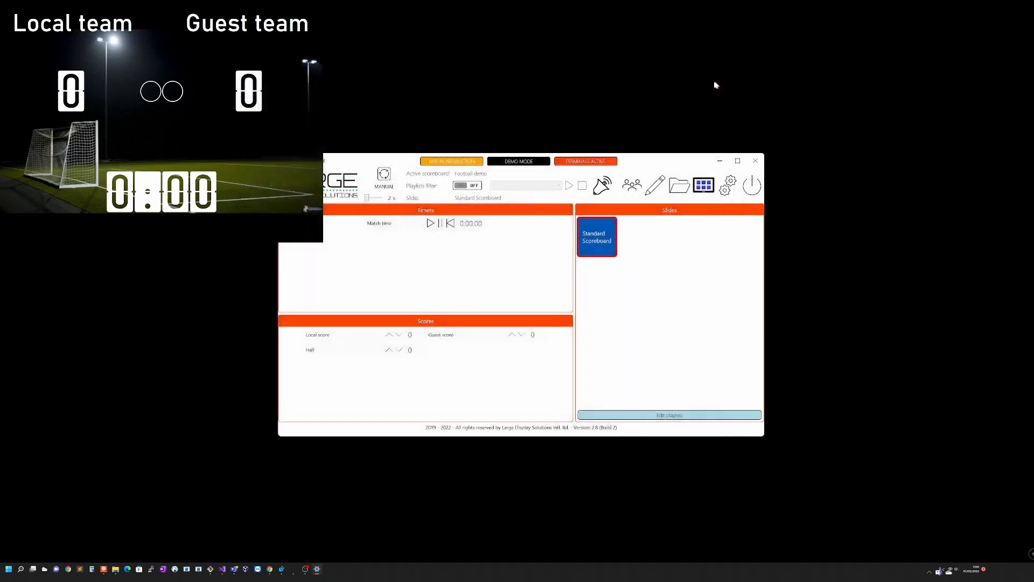
# Move the control window clear of the scoreboard output, review the render size and placement options in the configuration settings, and exit without saving.
pyautogui.moveTo(699, 154); pyautogui.dragTo(690, 170)
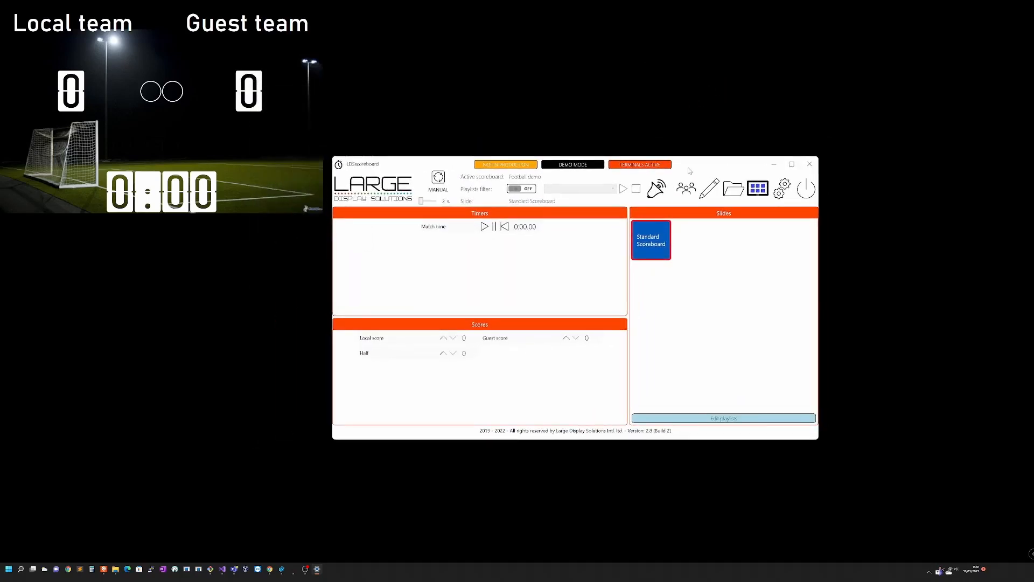
pyautogui.click(782, 188)
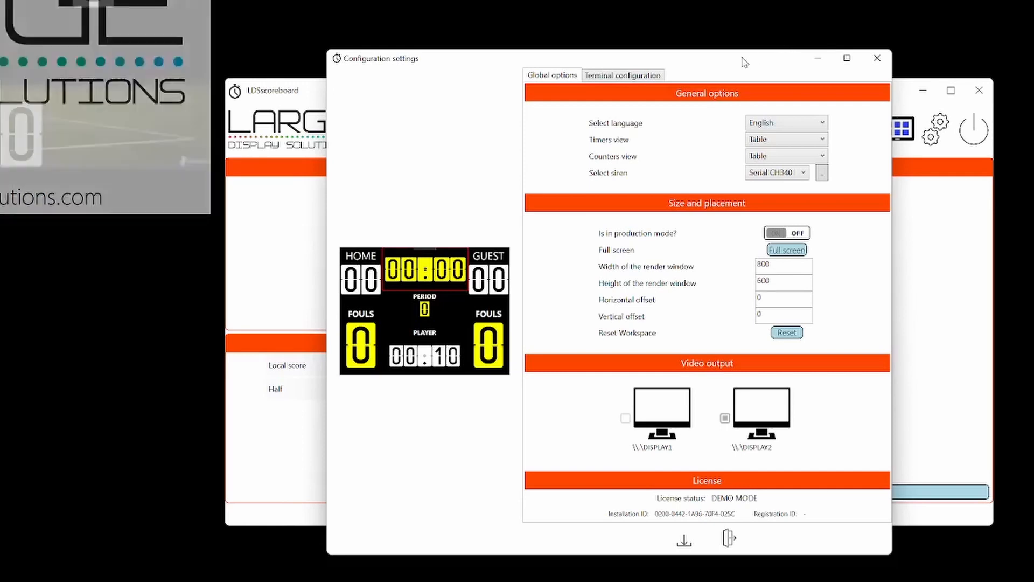
pyautogui.moveTo(744, 63); pyautogui.dragTo(834, 174)
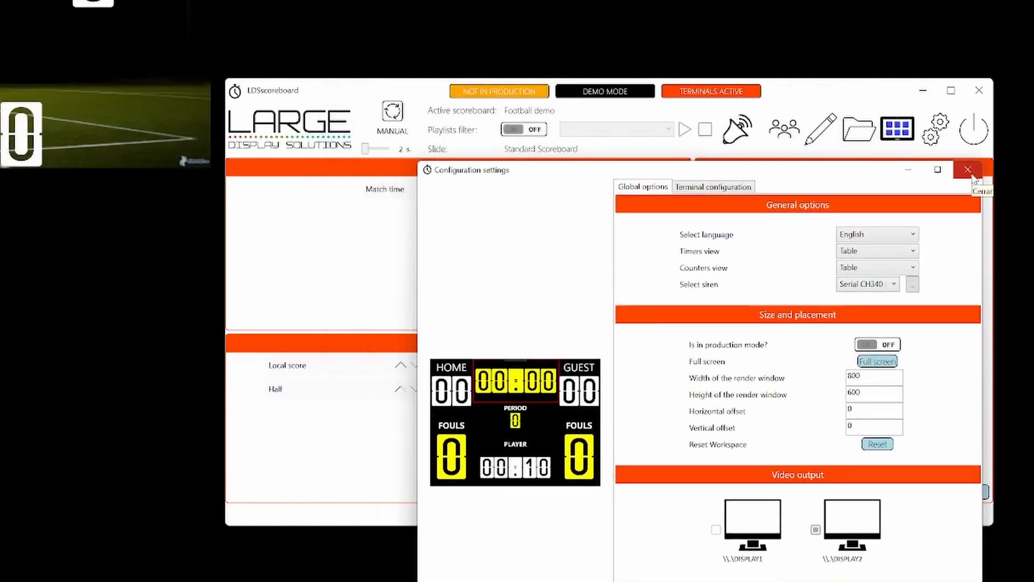
pyautogui.click(972, 177)
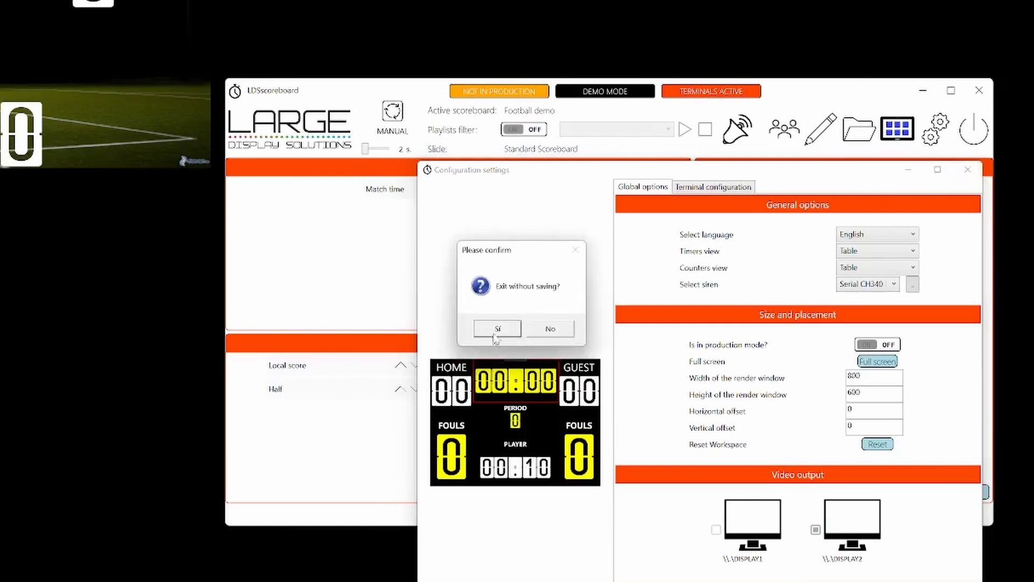
pyautogui.click(560, 328)
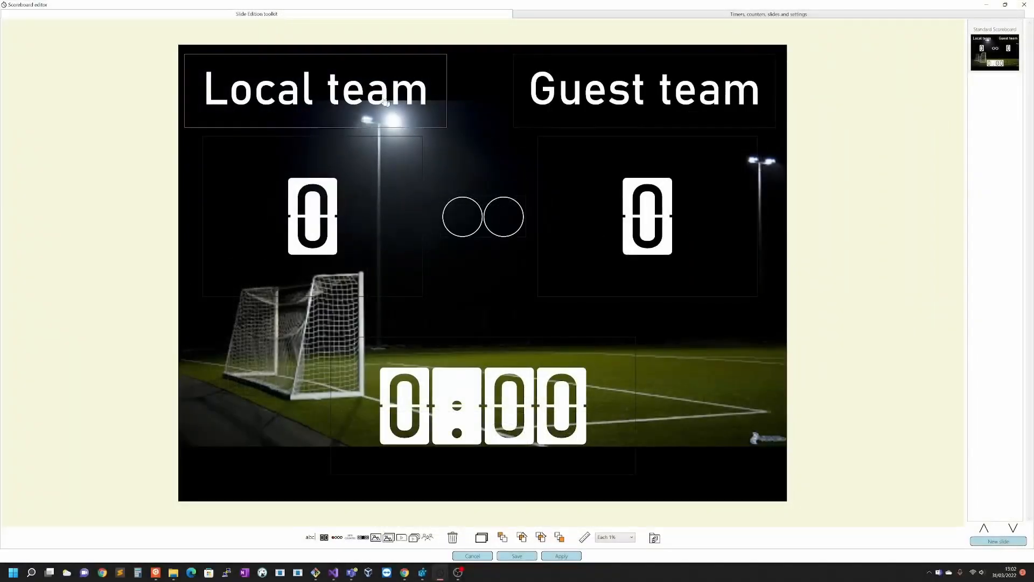
# Select the Local team label in the scoreboard editor to show its properties, and save and leave the editor.
pyautogui.click(377, 90)
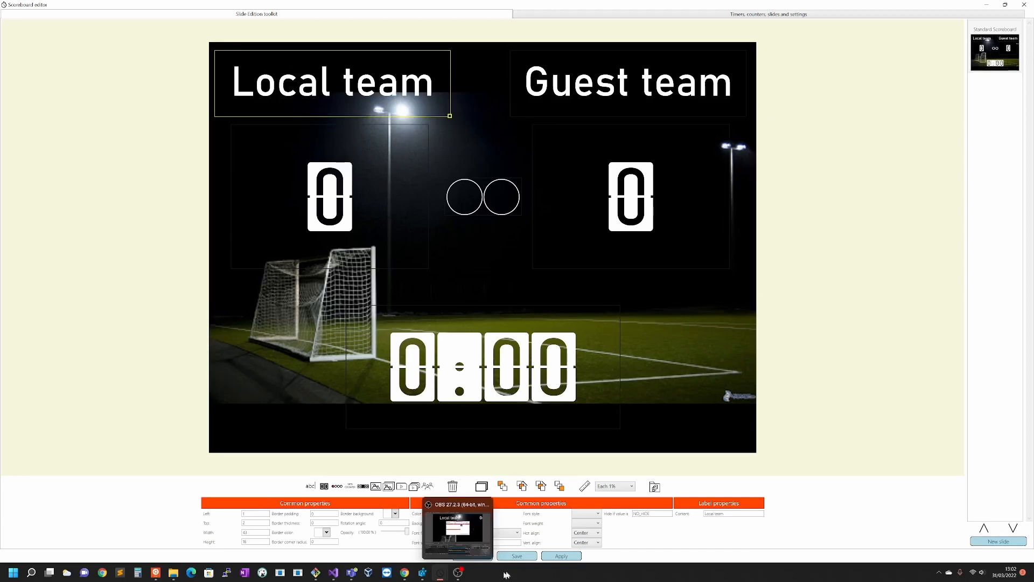
pyautogui.click(518, 556)
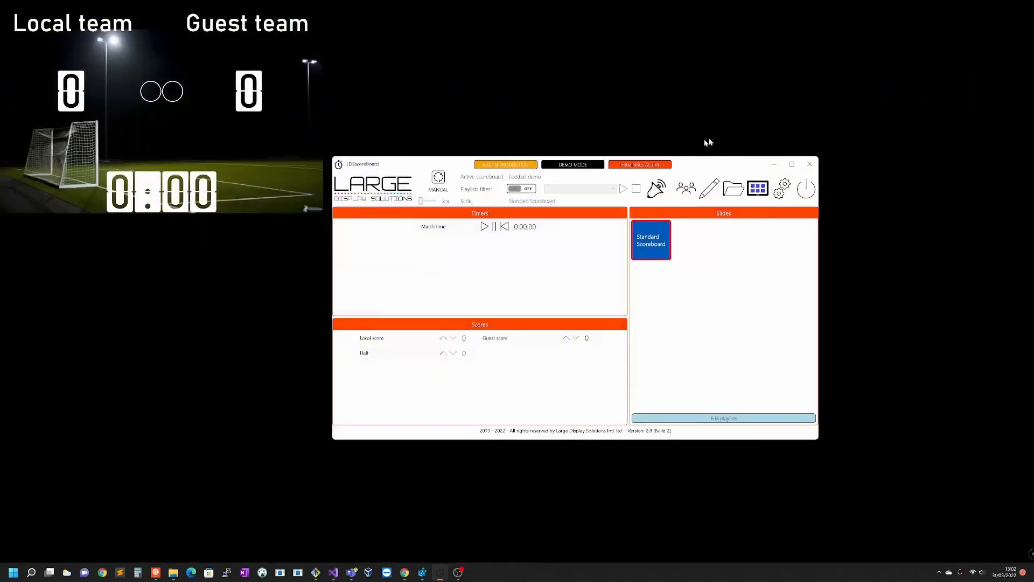
# Set the render window's horizontal offset to 200, save the settings, and restart the output with the Standard Scoreboard slide.
pyautogui.click(782, 188)
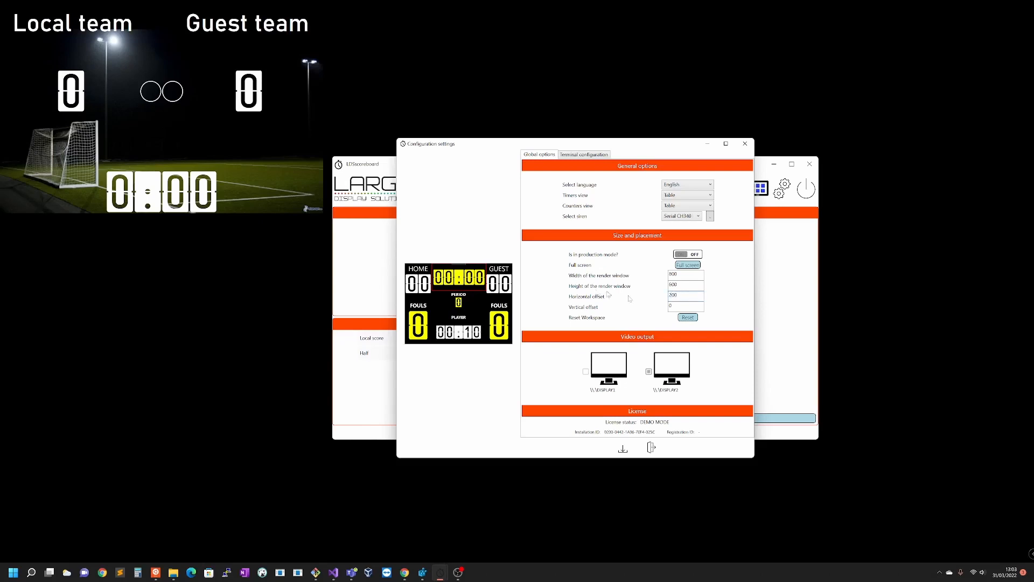
pyautogui.click(623, 450)
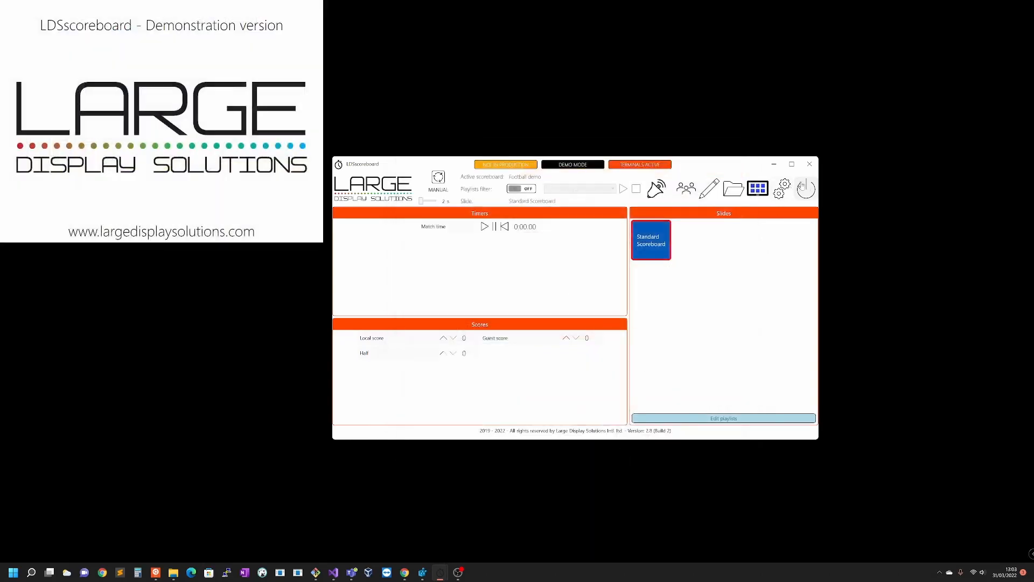
pyautogui.click(806, 190)
pyautogui.click(538, 315)
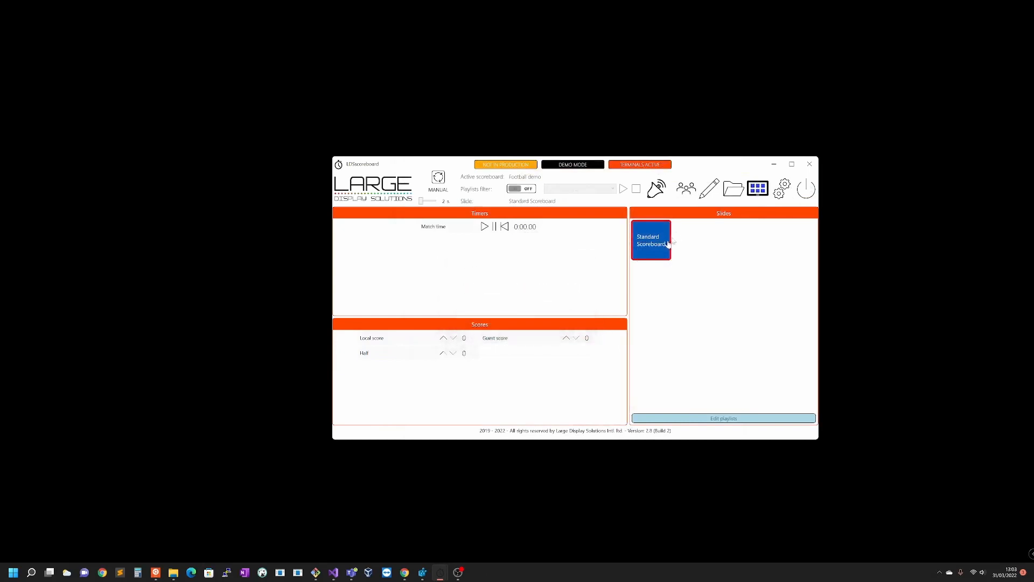
pyautogui.click(655, 235)
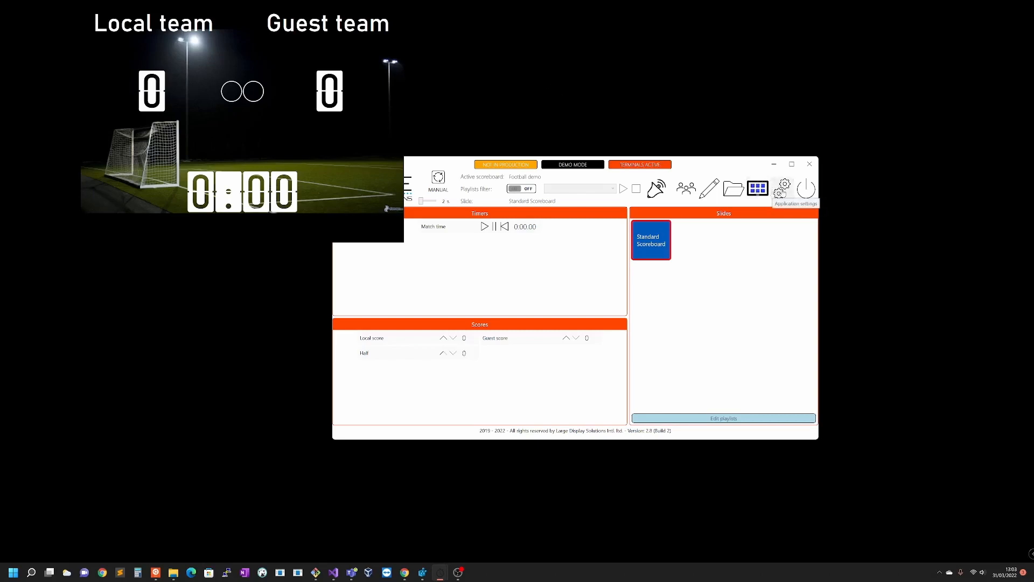
# Set the render window's horizontal offset to 0 in the configuration settings.
pyautogui.click(779, 190)
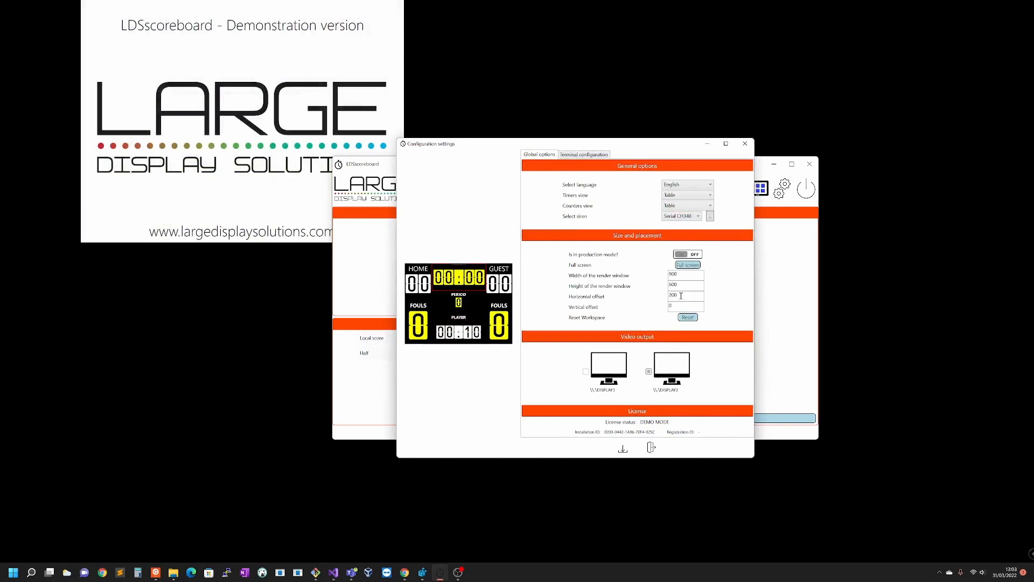
pyautogui.write('0')
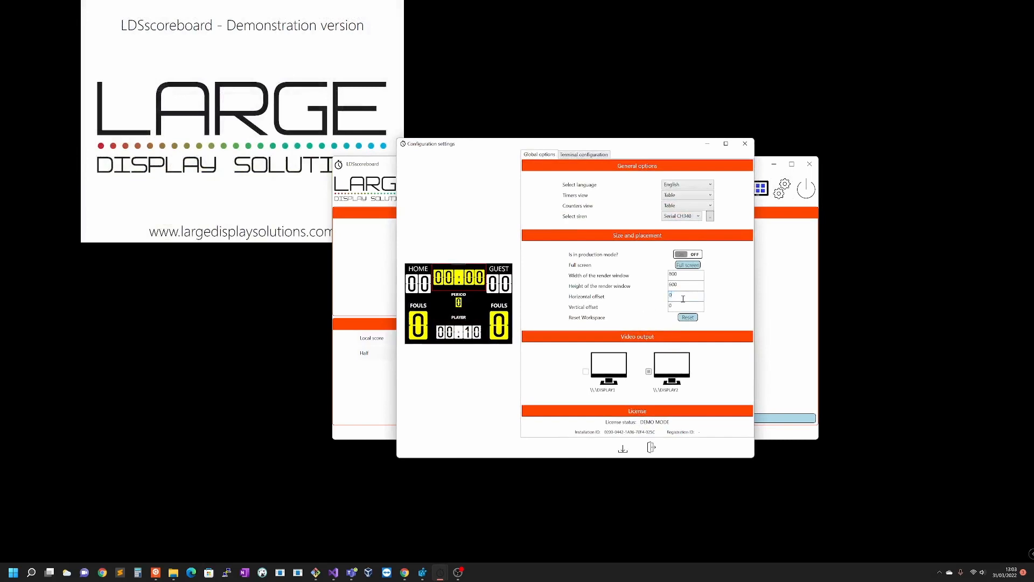